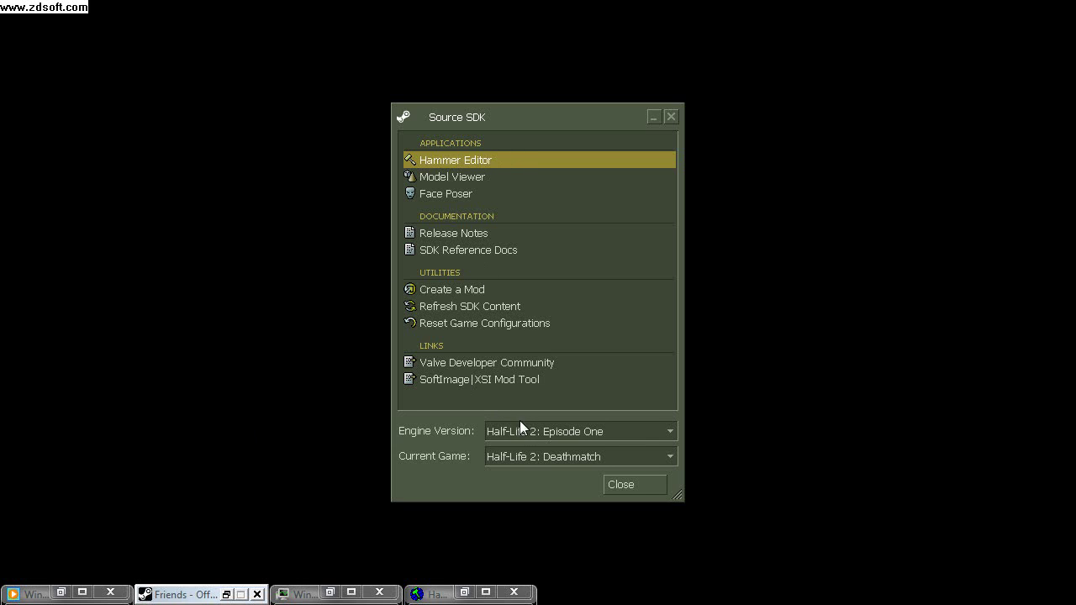
Step: Switch to the Hammer Editor and create a 384 × 384 × 64 unit block centred on the origin
left_click(454, 593)
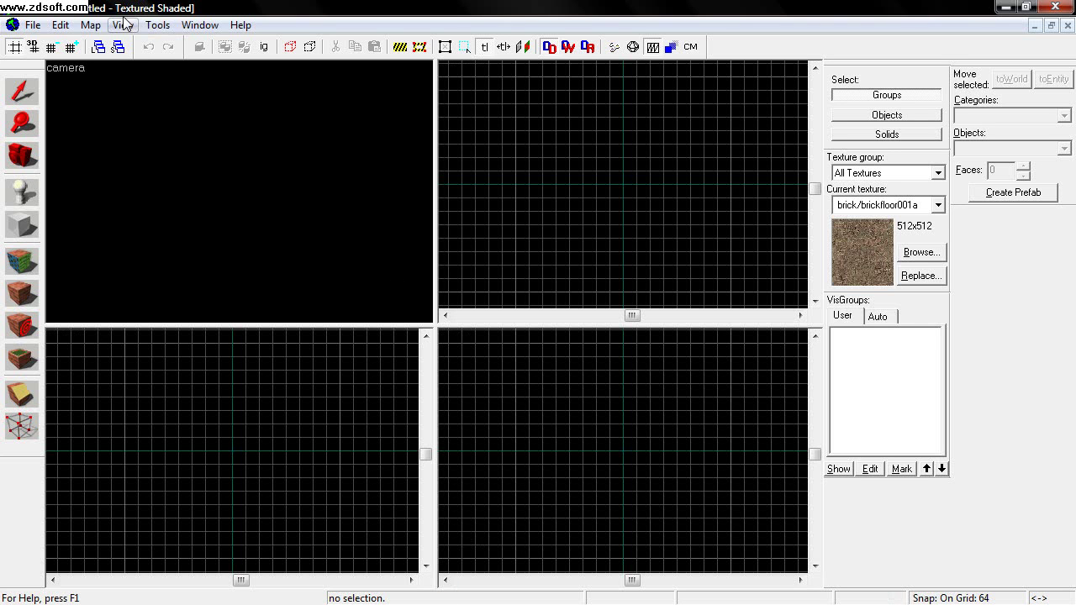
left_click(33, 90)
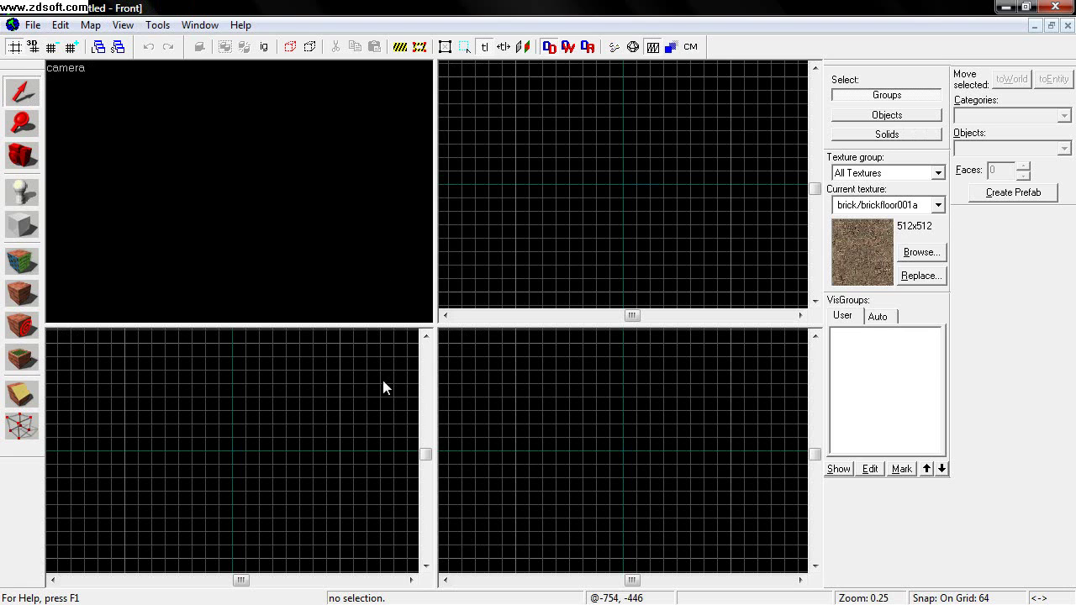
left_click(15, 233)
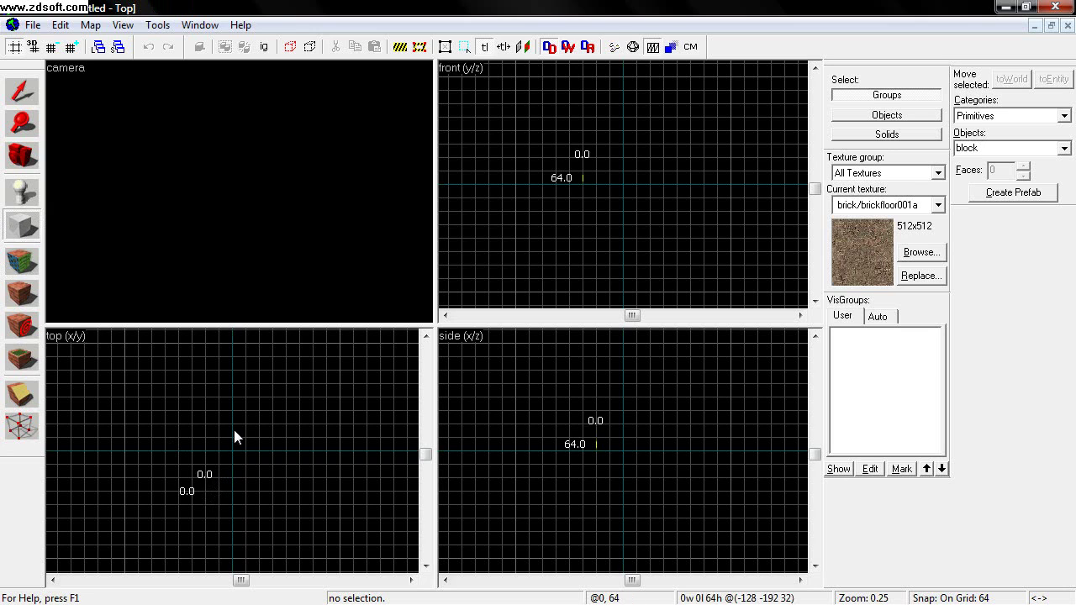
left_click_drag(206, 491, 270, 424)
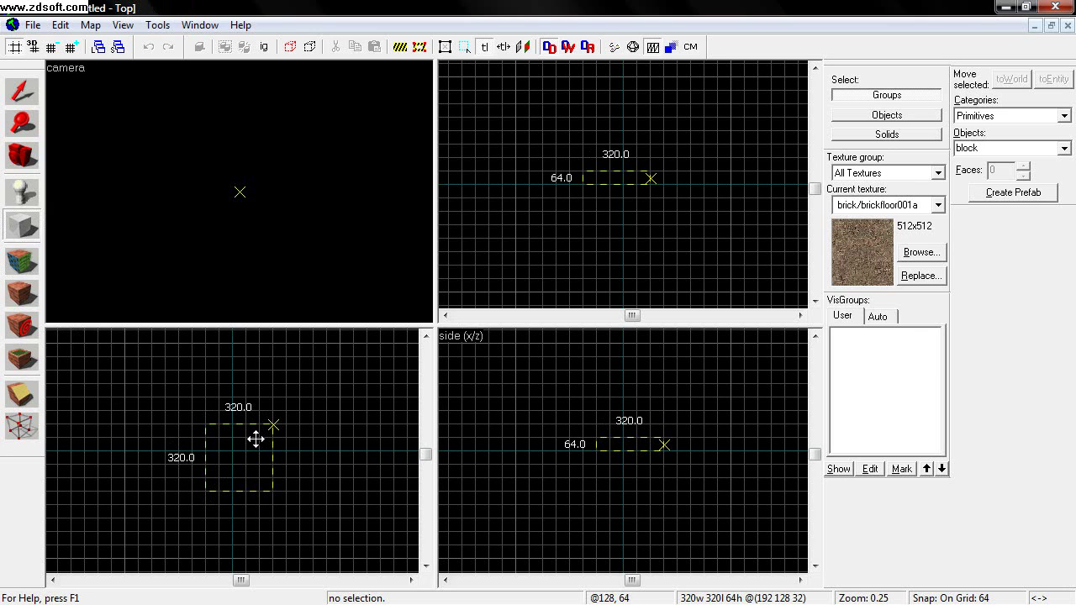
left_click(256, 438)
left_click_drag(264, 483, 278, 492)
key("Return")
Step: Examine the new block in the 3D camera view and select it there
left_click(22, 155)
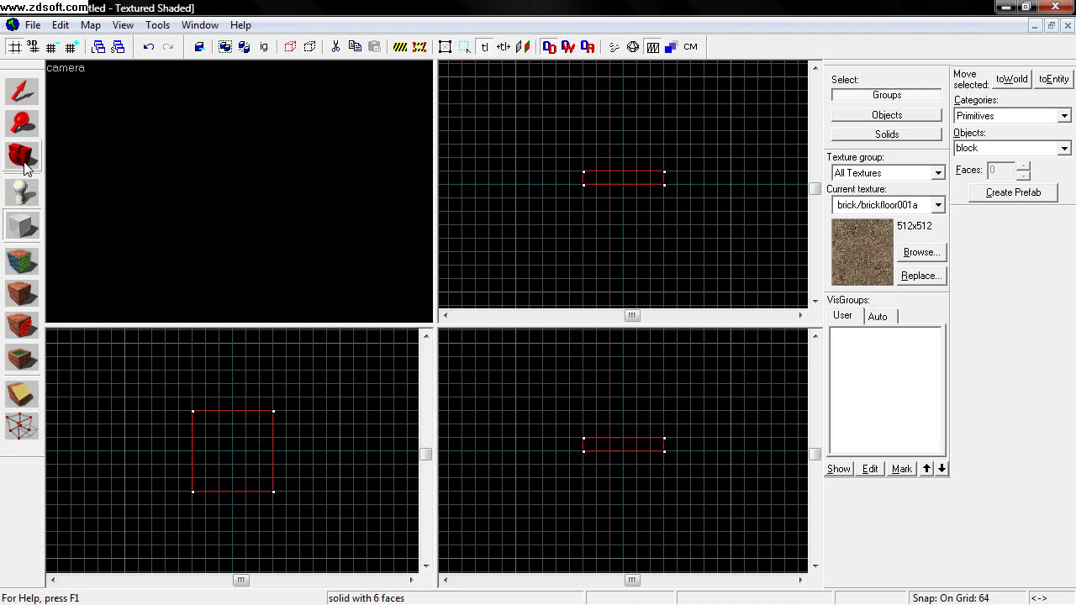
left_click_drag(209, 259, 239, 192)
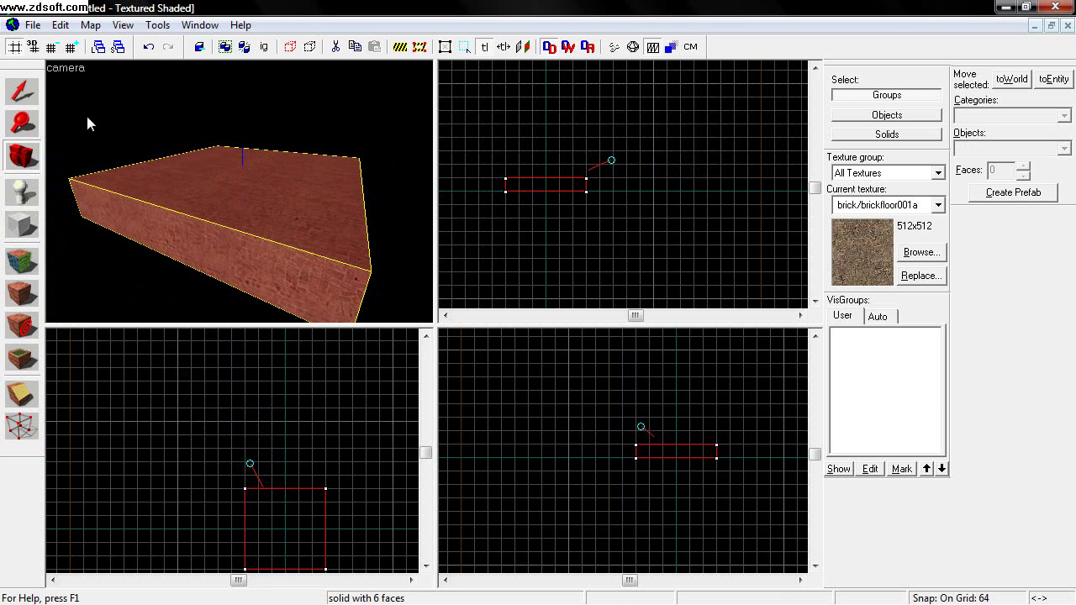
left_click(24, 95)
left_click(128, 114)
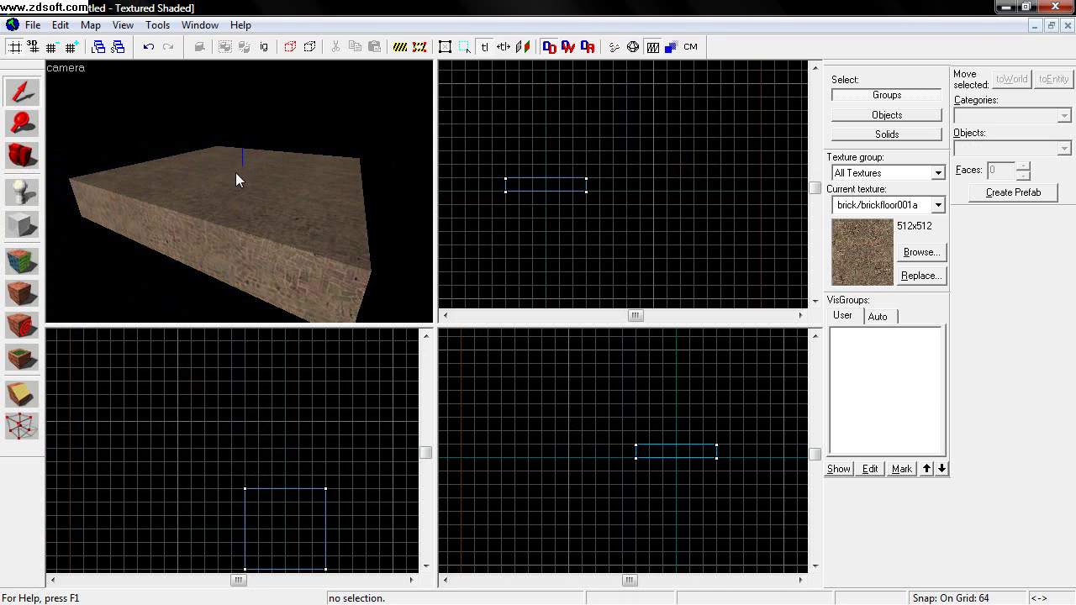
key("d")
left_click_drag(157, 203, 216, 177)
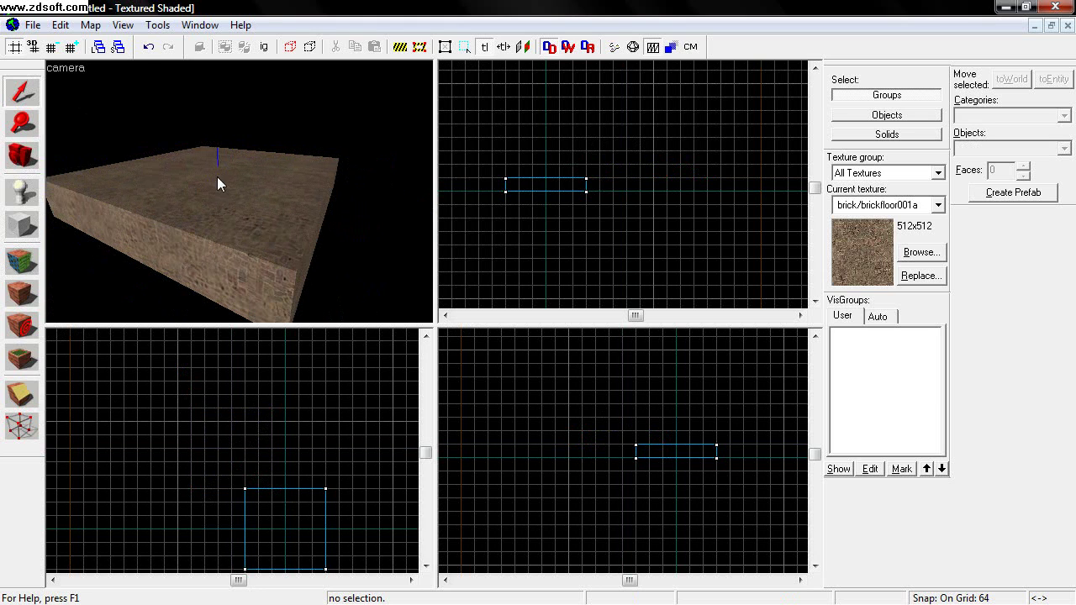
left_click(198, 223)
left_click(379, 245)
left_click(202, 228)
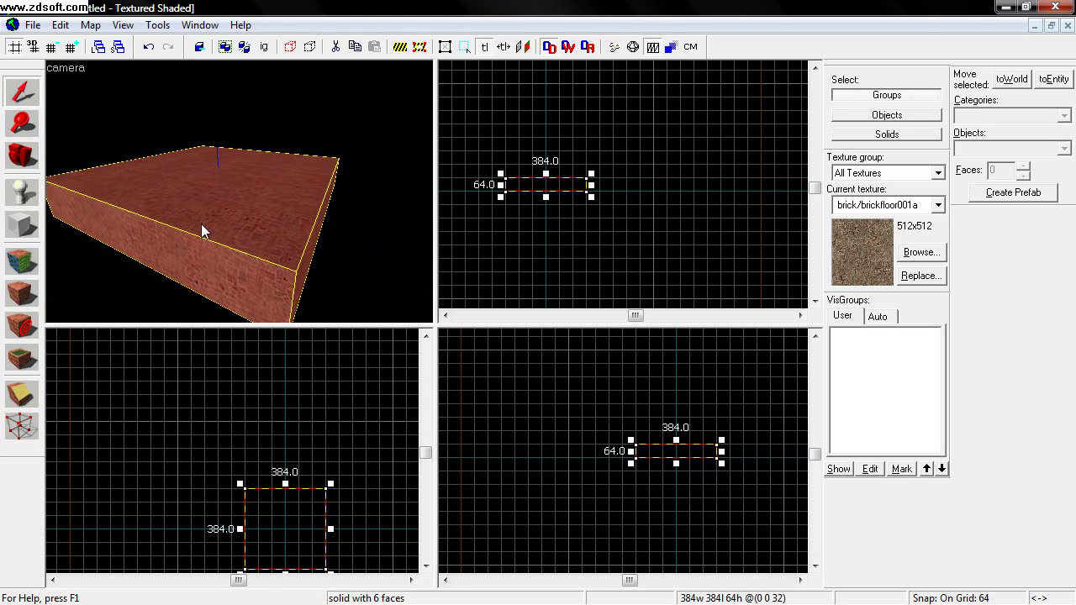
Step: Set the primitive for new brushes to a cylinder with 16 faces
left_click(22, 225)
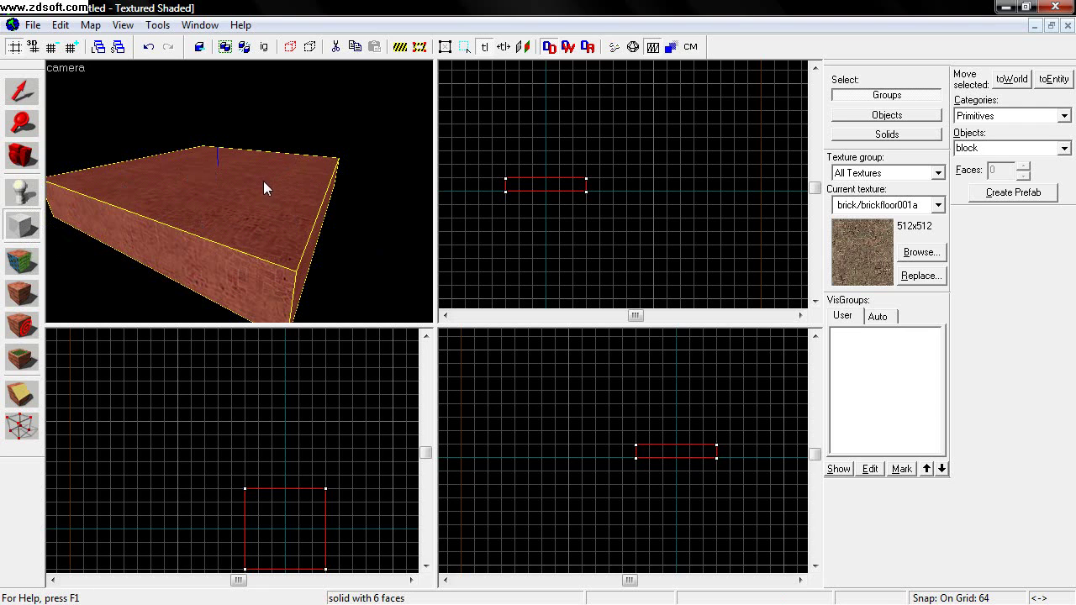
left_click(1065, 149)
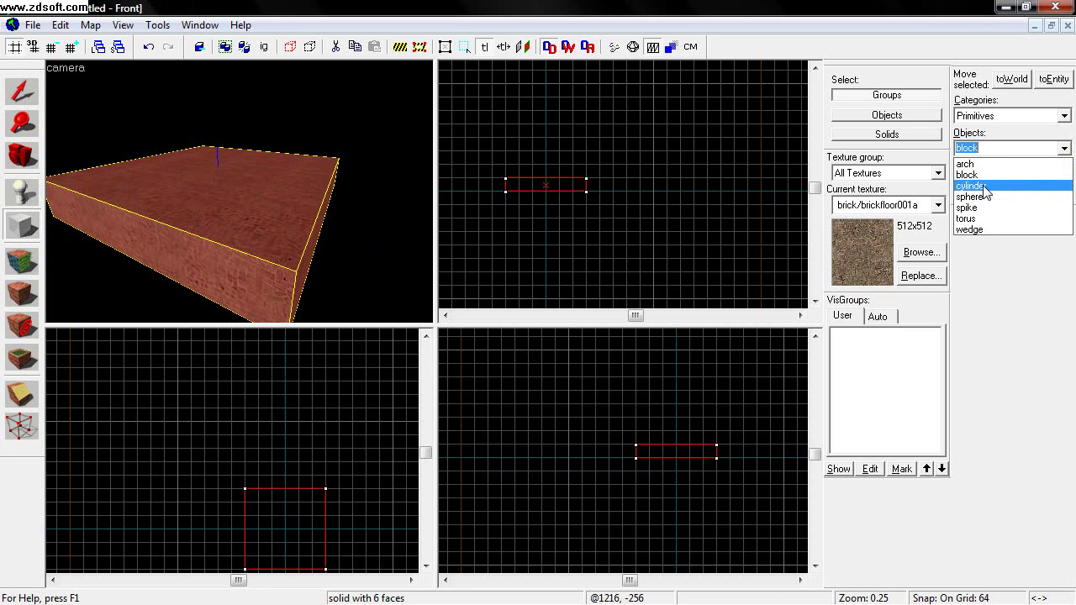
left_click(968, 94)
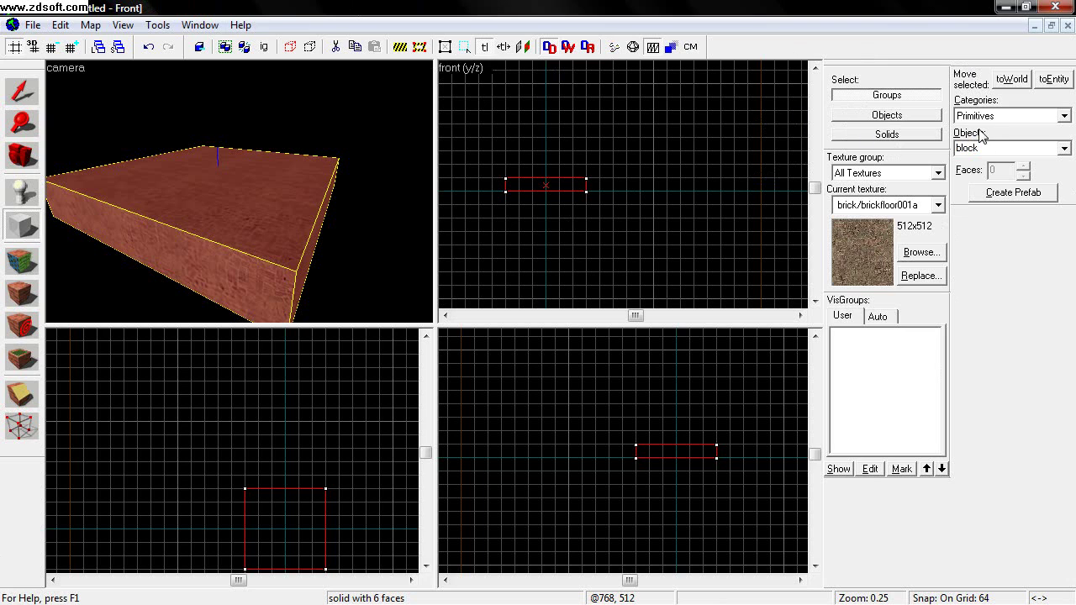
left_click(1064, 149)
left_click(1027, 185)
left_click(1023, 166)
left_click(1024, 166)
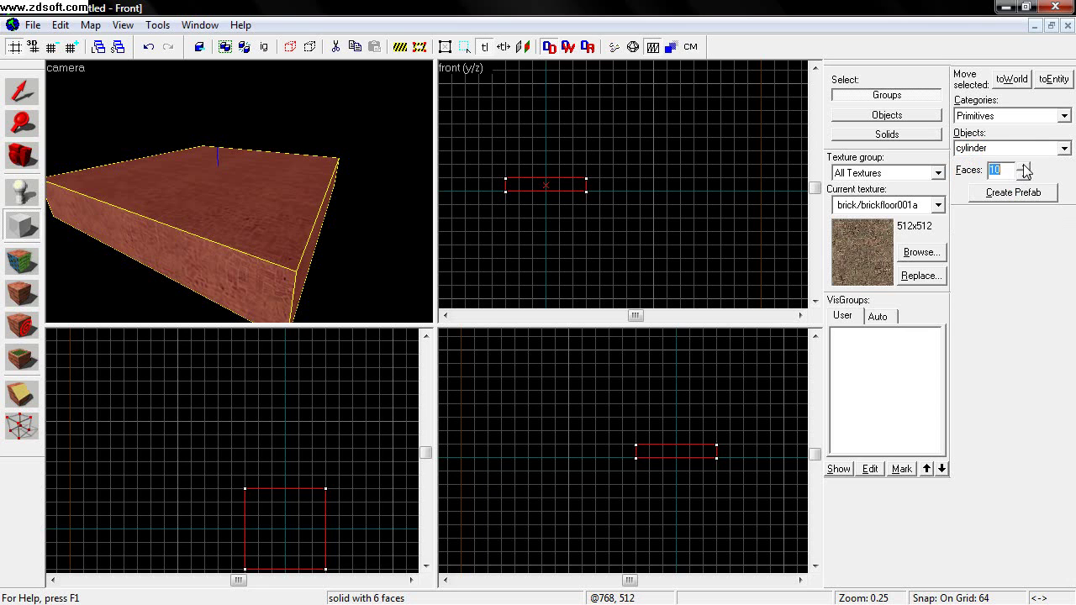
left_click(1023, 167)
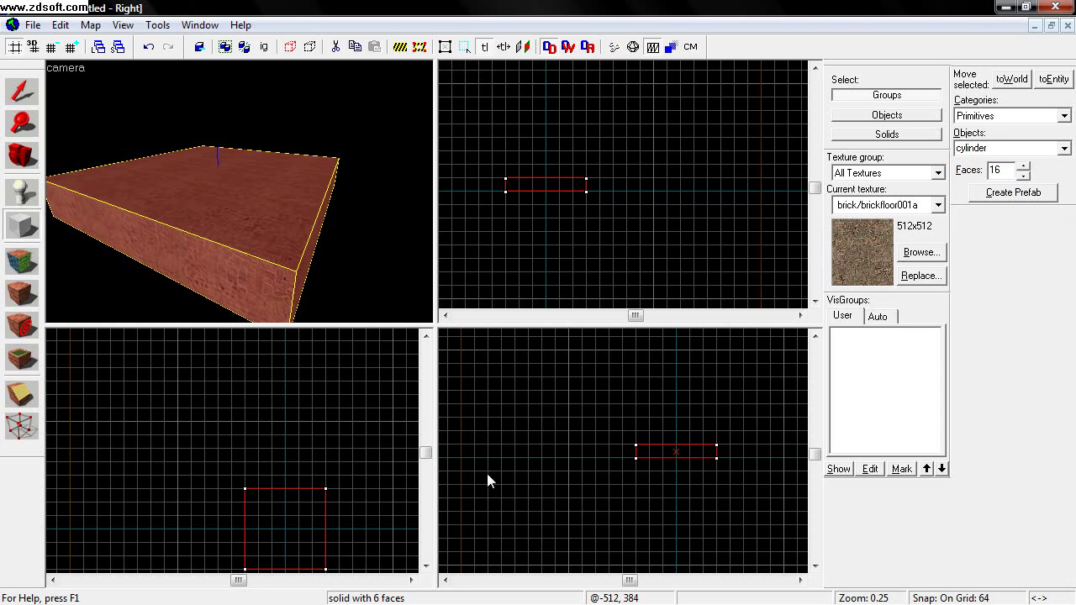
Step: Create a 128 × 128 unit cylinder, 192 units high, standing centred on top of the block
left_click_drag(271, 541, 300, 512)
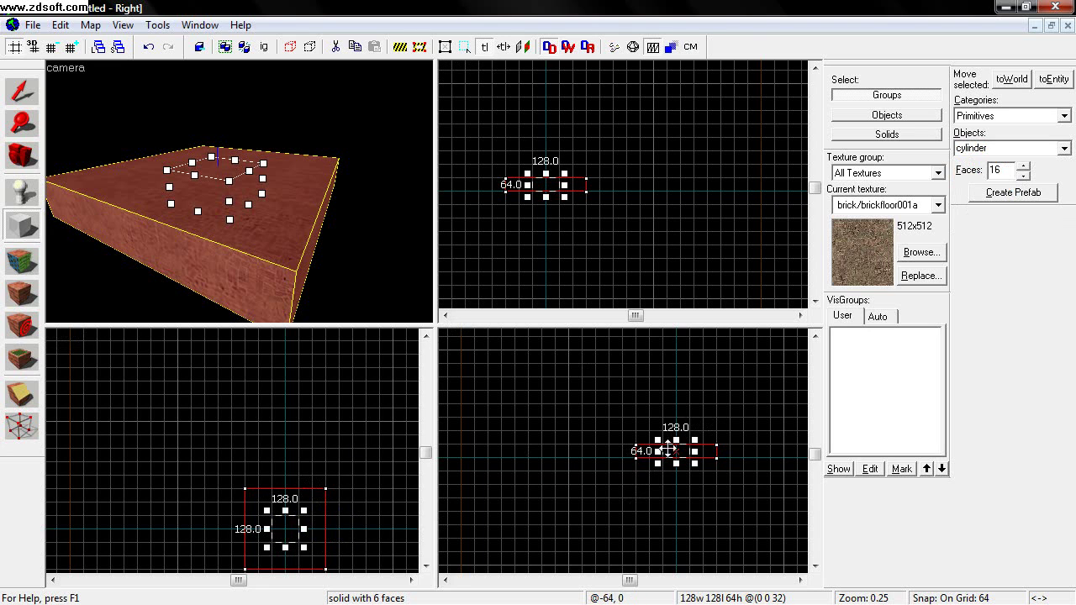
left_click_drag(676, 439, 677, 386)
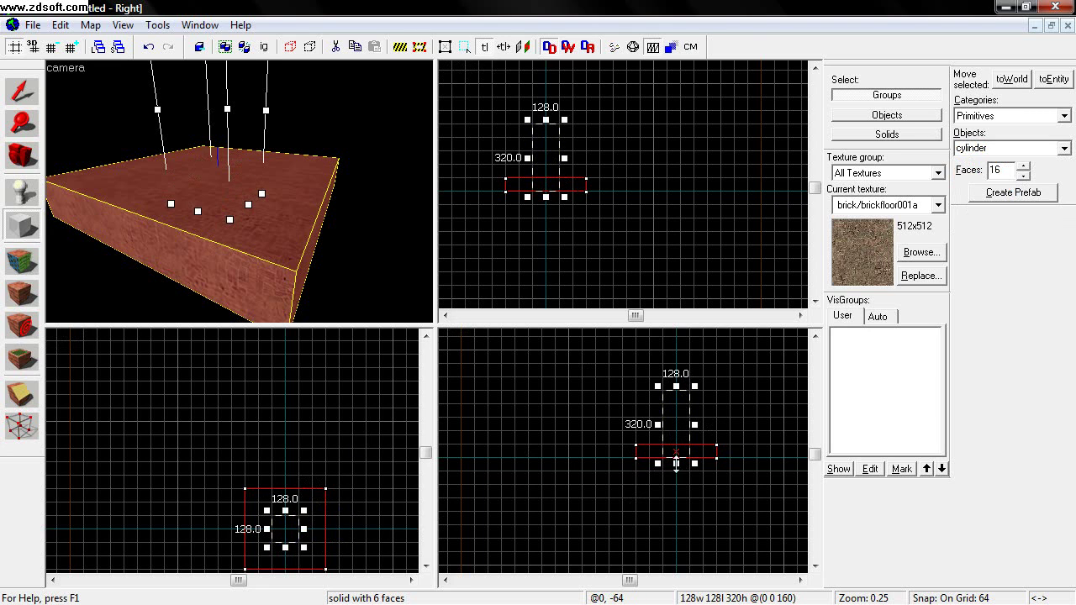
left_click_drag(676, 463, 676, 445)
left_click_drag(676, 386, 678, 404)
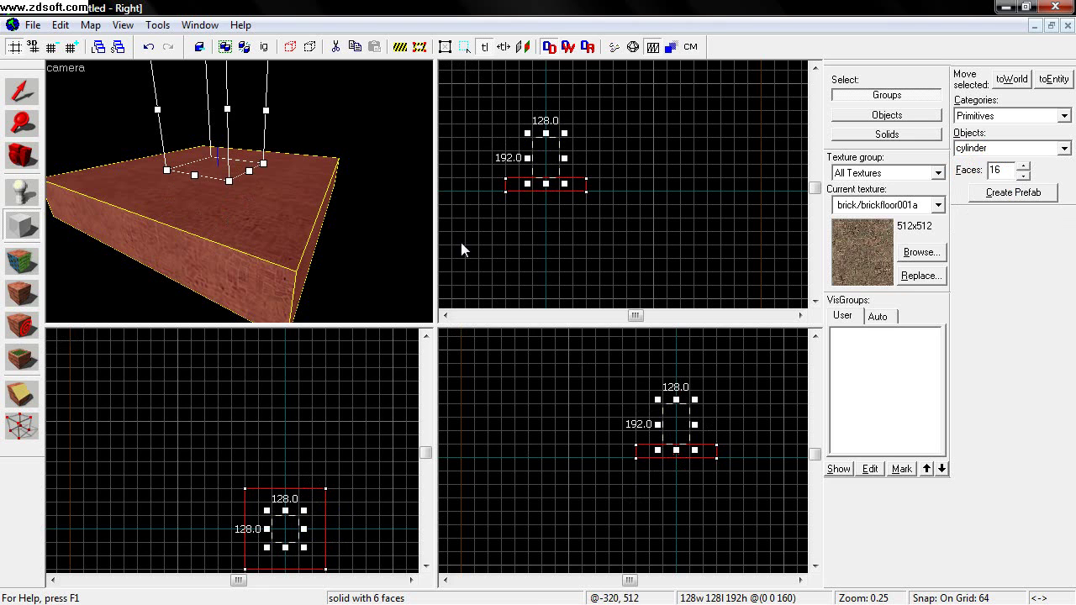
key("Return")
left_click_drag(90, 169, 240, 191)
key("d")
key("d")
scroll(245, 195, "down", 2)
left_click(26, 94)
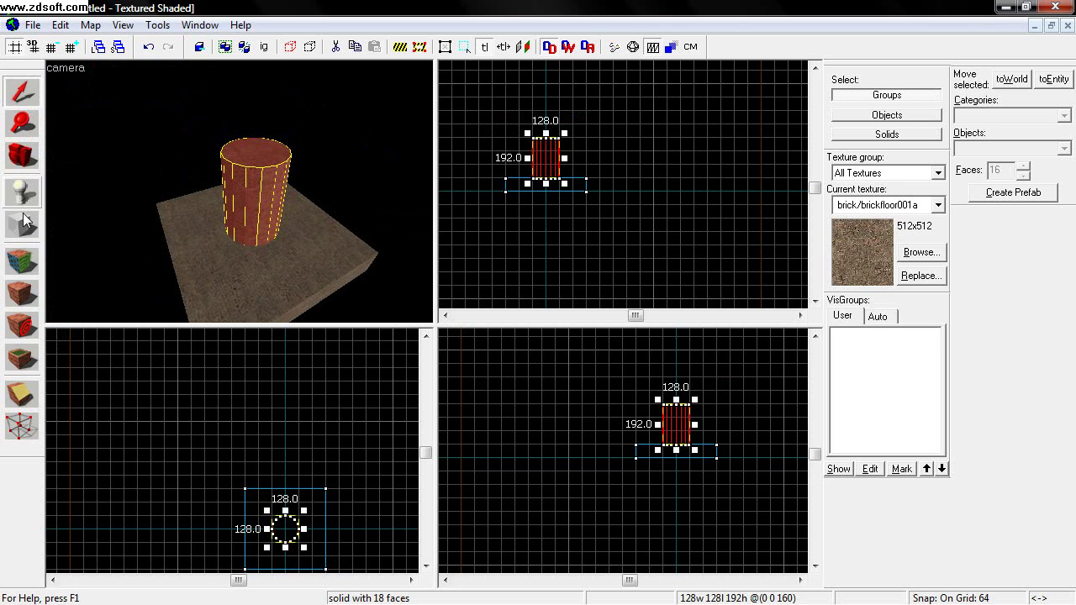
Step: Outline a 64 × 64 unit cylinder with 8 faces over the existing cylinder and reduce the grid size to 32
left_click(24, 224)
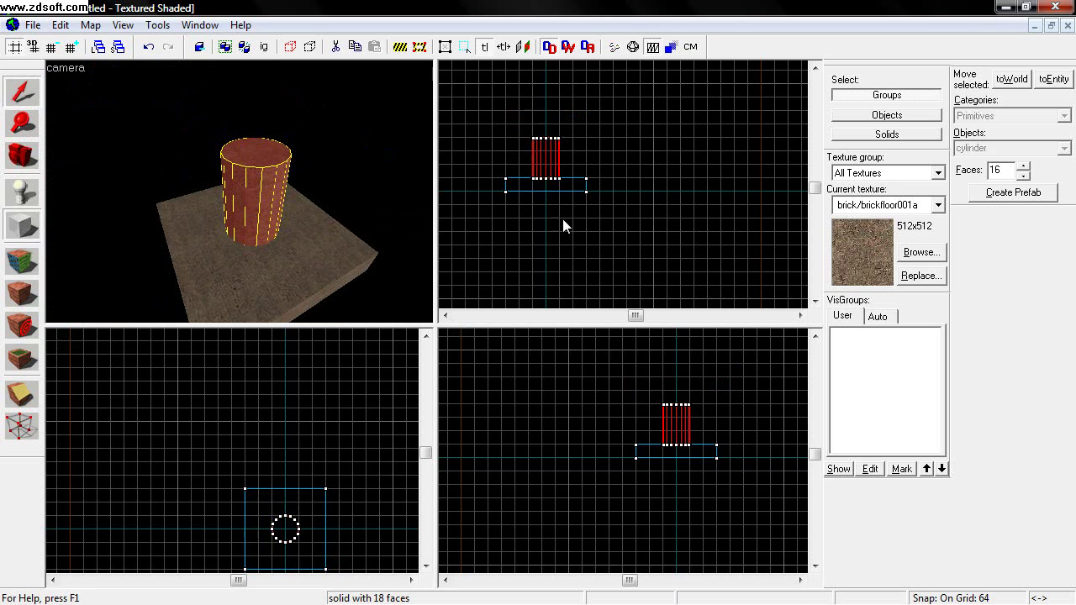
double_click(993, 170)
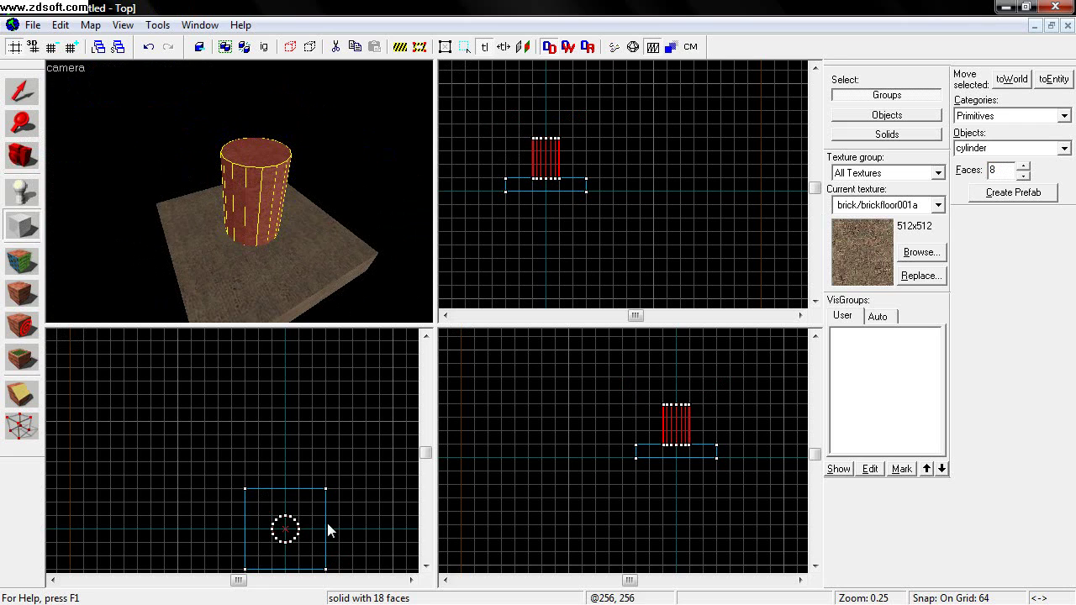
left_click_drag(281, 534, 291, 523)
scroll(292, 530, "up", 5)
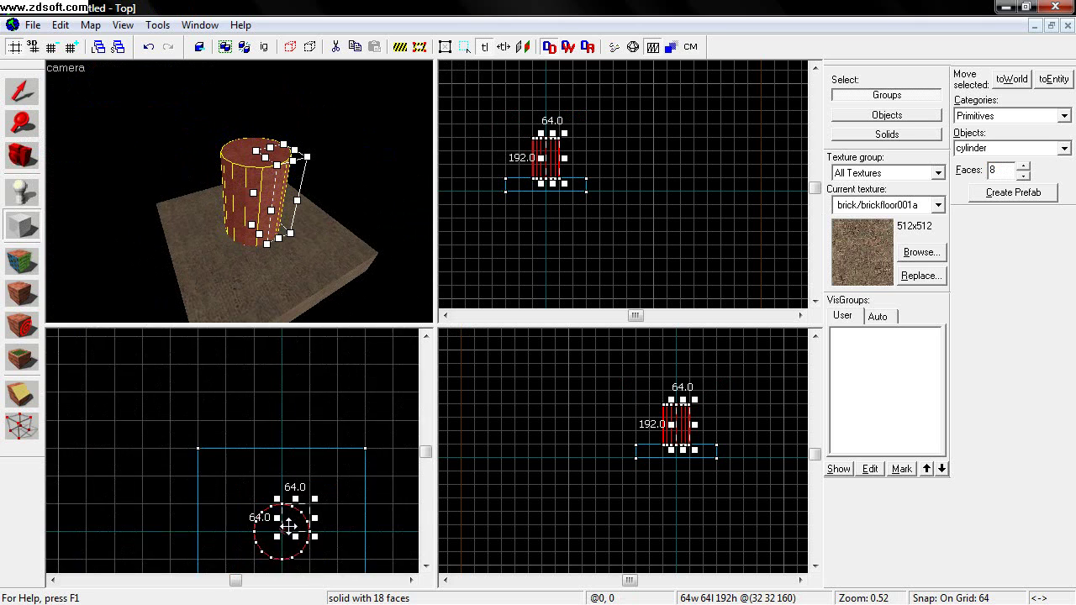
left_click(52, 47)
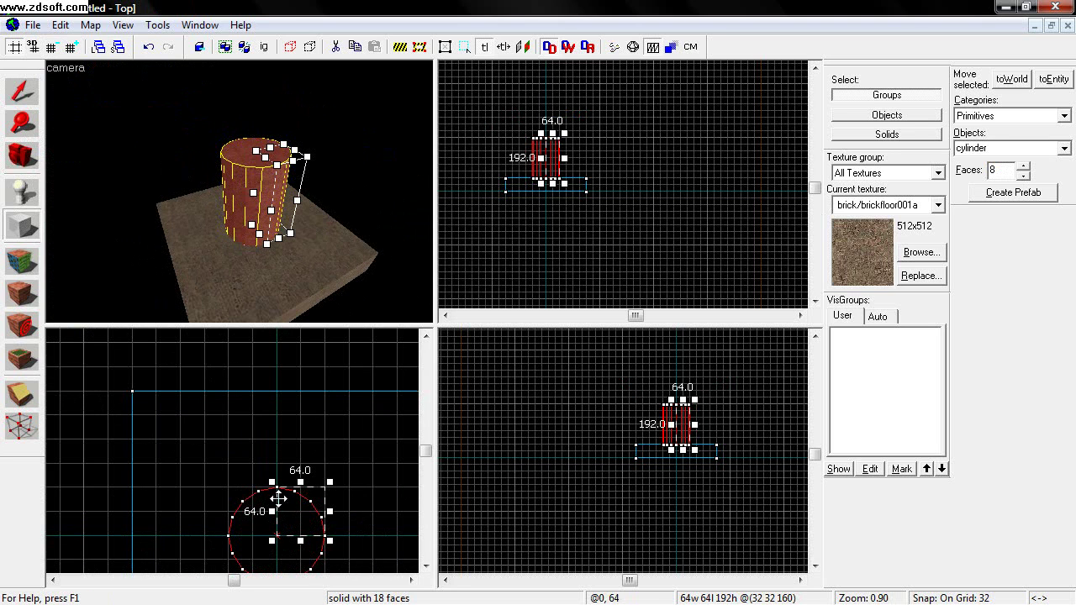
Step: Centre the narrow outline on the existing cylinder, raise it above the cylinder's top and create the 8-faced cylinder
left_click_drag(296, 510, 276, 533)
left_click_drag(672, 436, 675, 371)
key("Return")
scroll(252, 249, "down", 2)
Step: Inspect the narrow 8-faced cylinder from several angles in the camera view and delete it
left_click(20, 157)
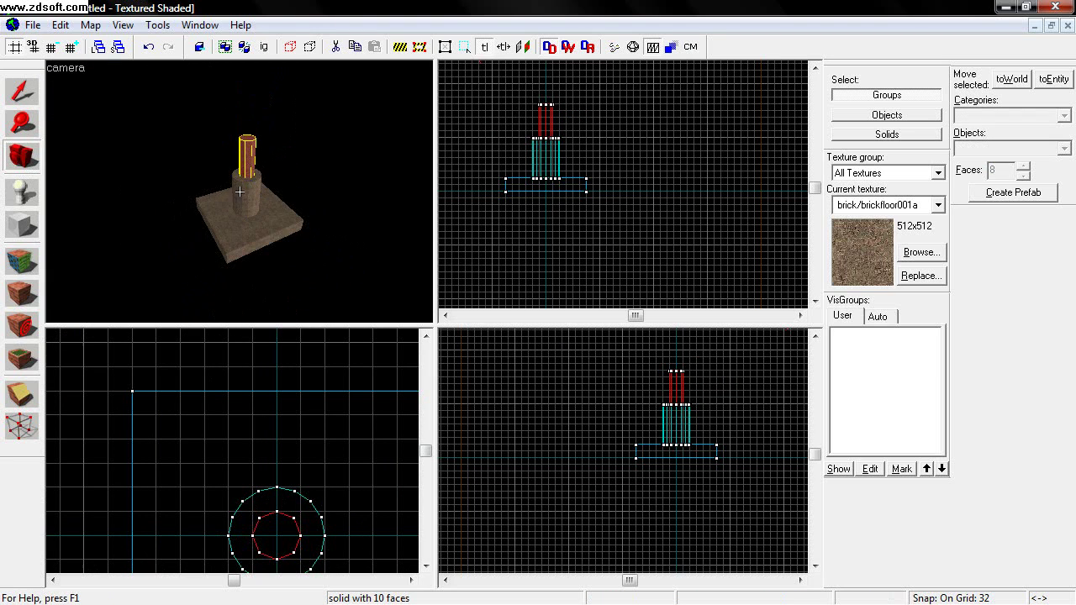
left_click_drag(239, 191, 240, 192)
right_click_drag(240, 192, 239, 192)
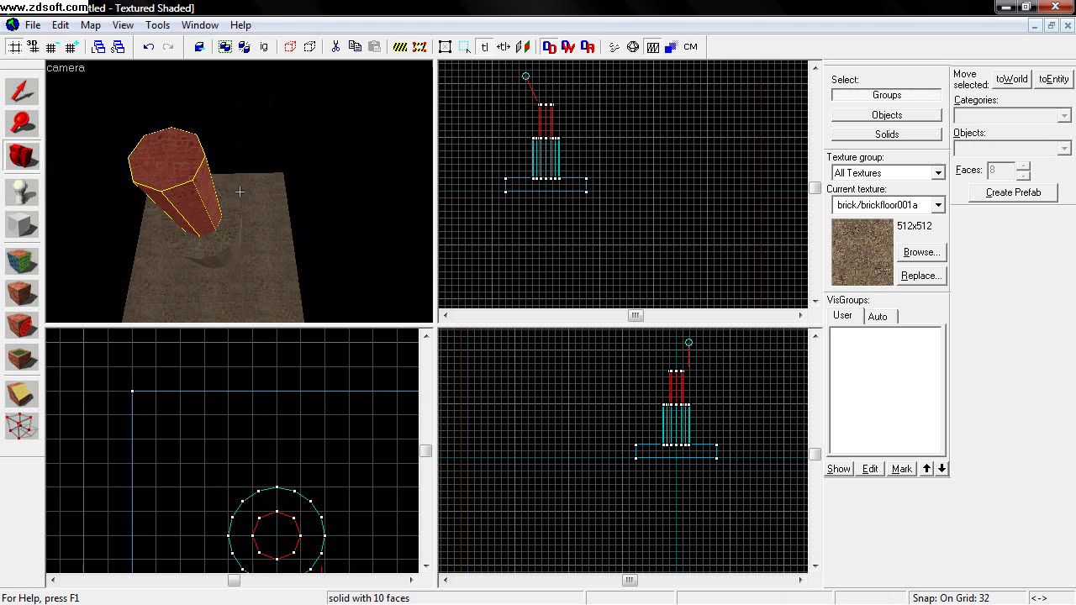
left_click_drag(240, 192, 240, 192)
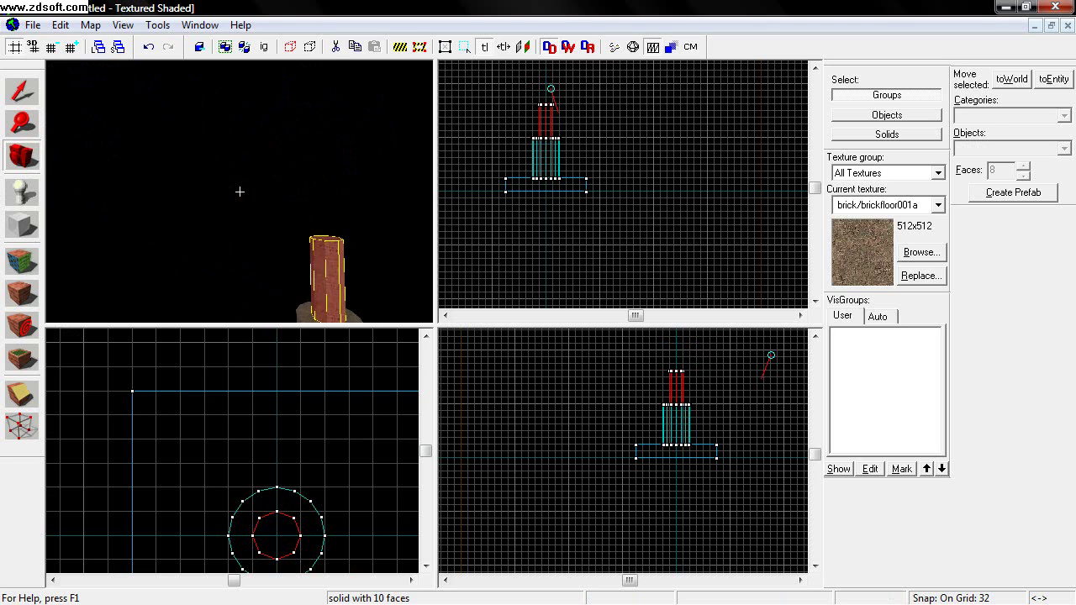
right_click_drag(240, 191, 239, 192)
left_click(21, 91)
left_click(174, 208)
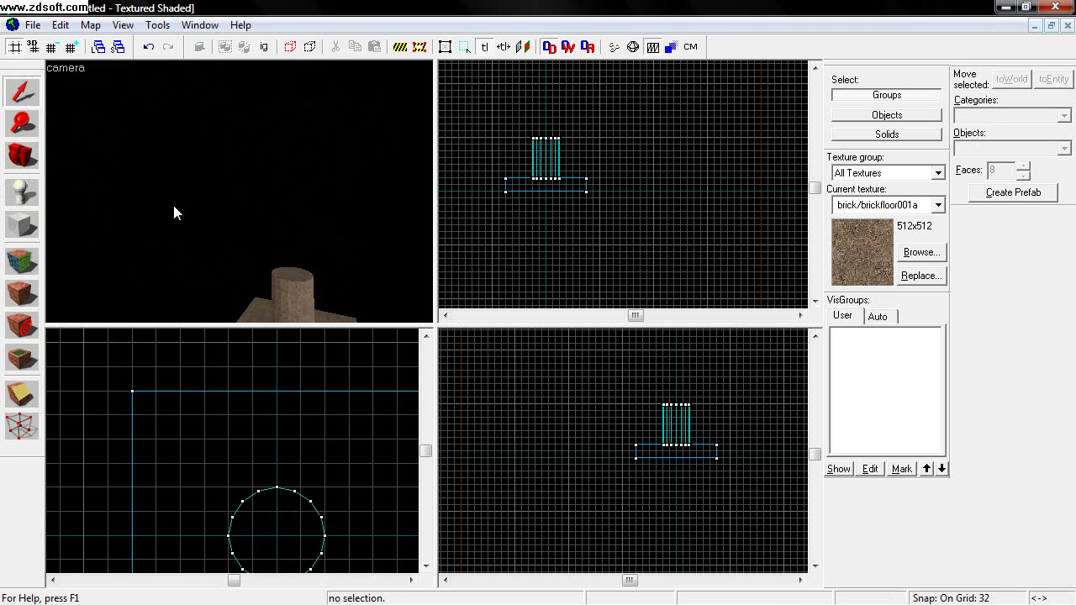
Step: Set the primitive for new brushes to a sphere with 16 faces
left_click(22, 225)
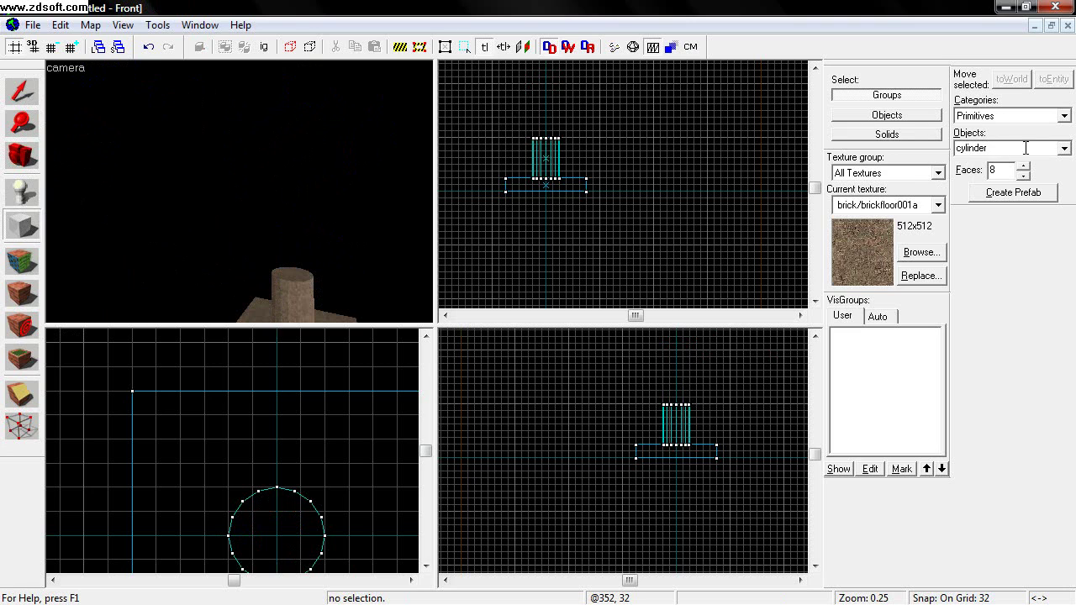
left_click(1064, 148)
left_click(972, 198)
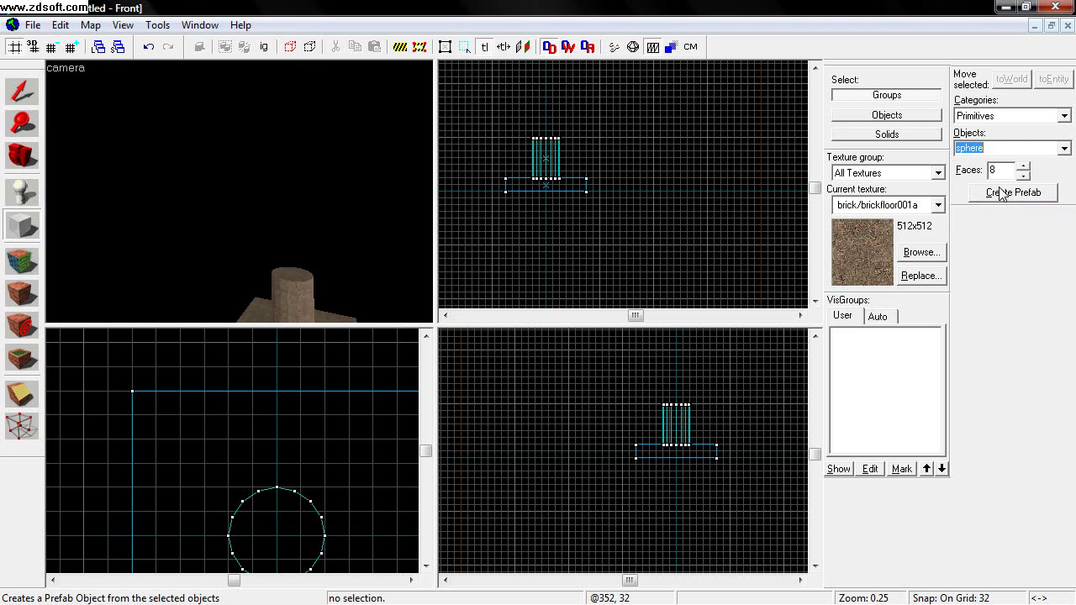
left_click(1021, 167)
left_click(1021, 168)
left_click(1021, 167)
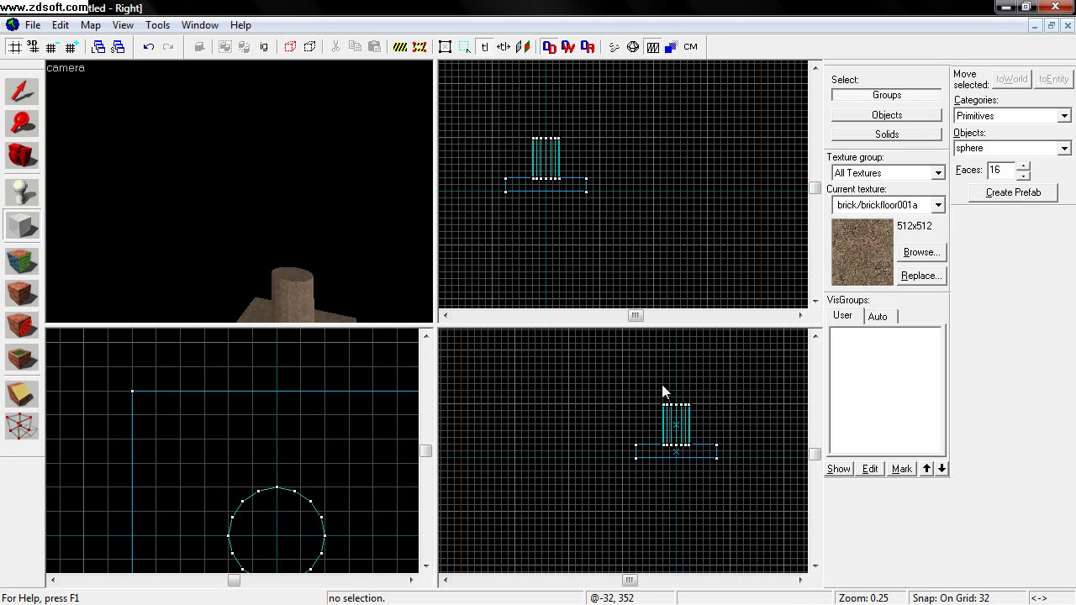
Step: Create a 256 × 256 × 256 unit sphere centred over the cylinder, overlapping its upper part, and inspect it in the camera view
left_click_drag(657, 386, 693, 417)
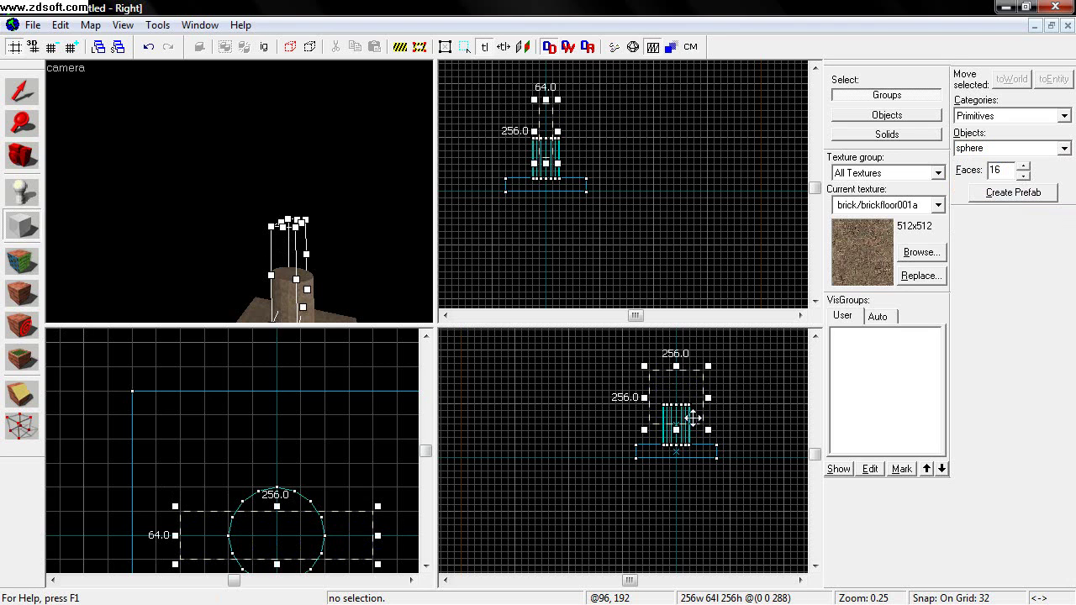
left_click_drag(277, 508, 281, 458)
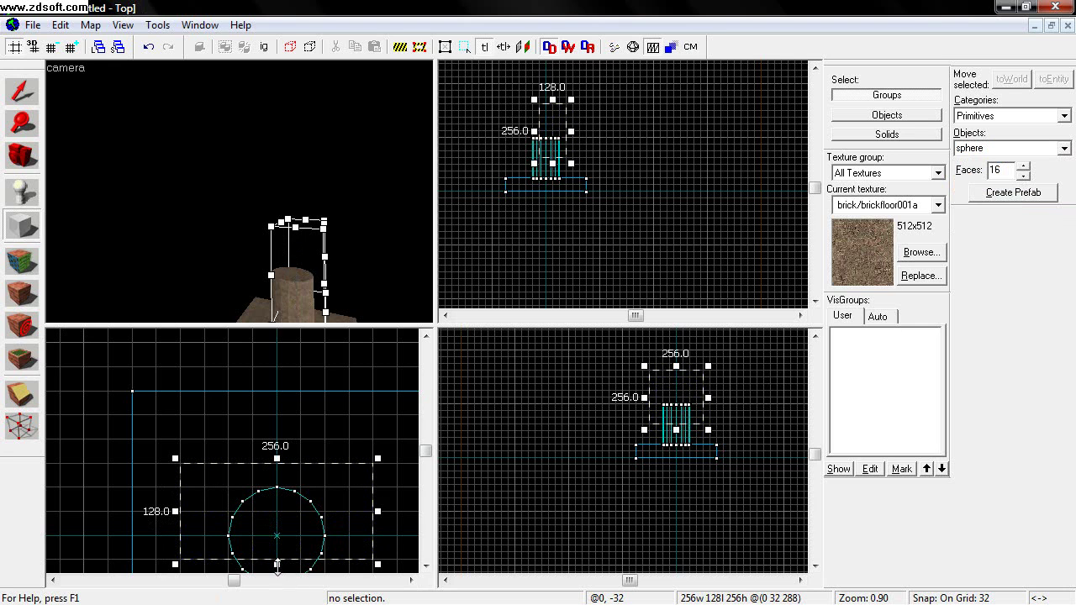
left_click_drag(278, 561, 277, 598)
scroll(284, 392, "down", 3)
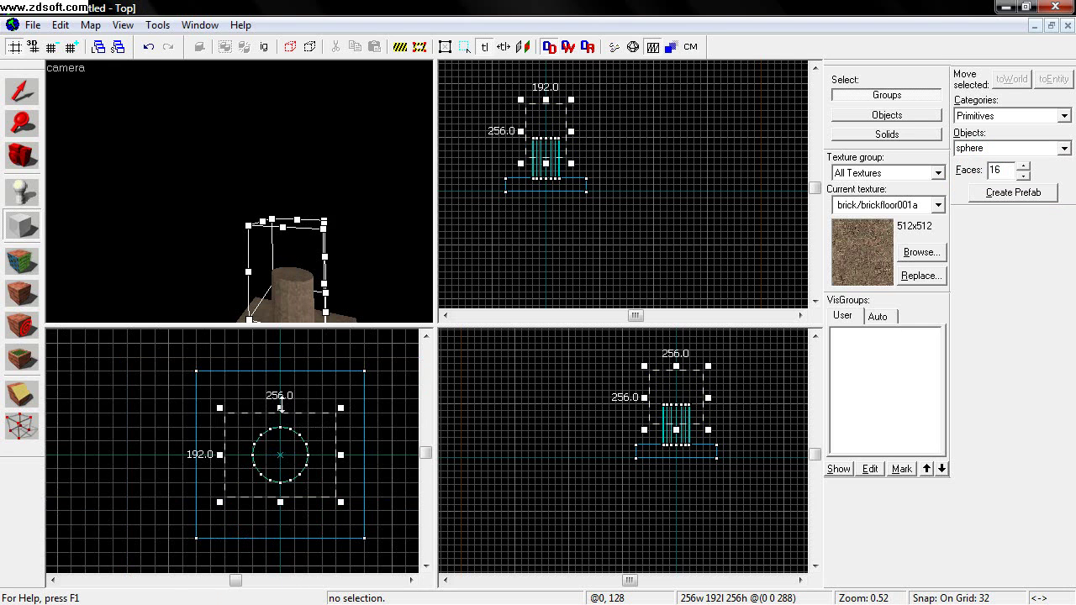
left_click_drag(281, 405, 280, 375)
left_click_drag(281, 505, 280, 512)
key("Return")
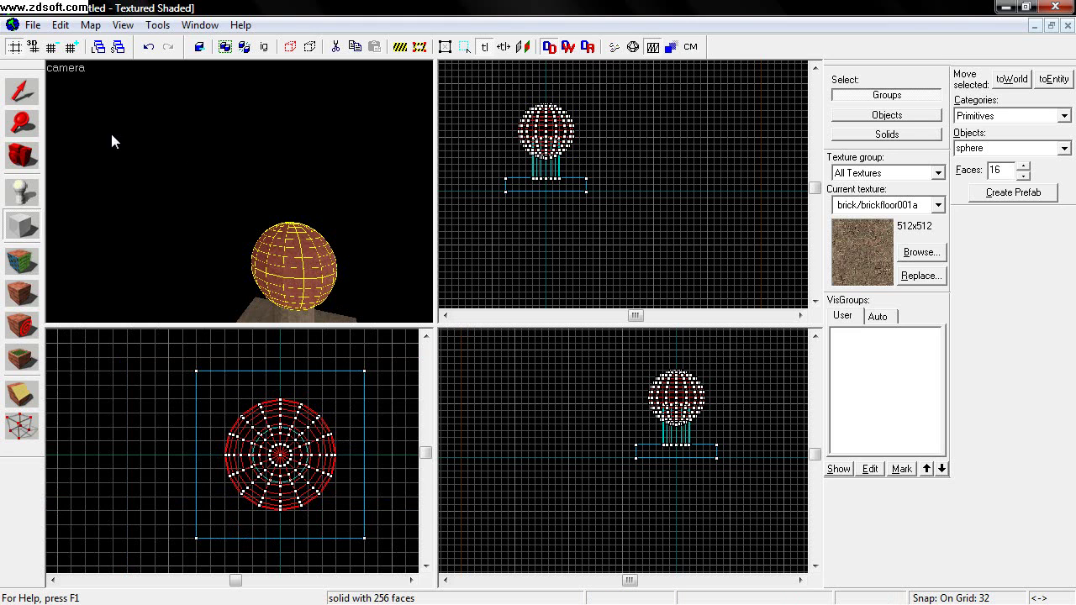
left_click(21, 155)
left_click_drag(281, 249, 240, 192)
scroll(239, 192, "down", 8)
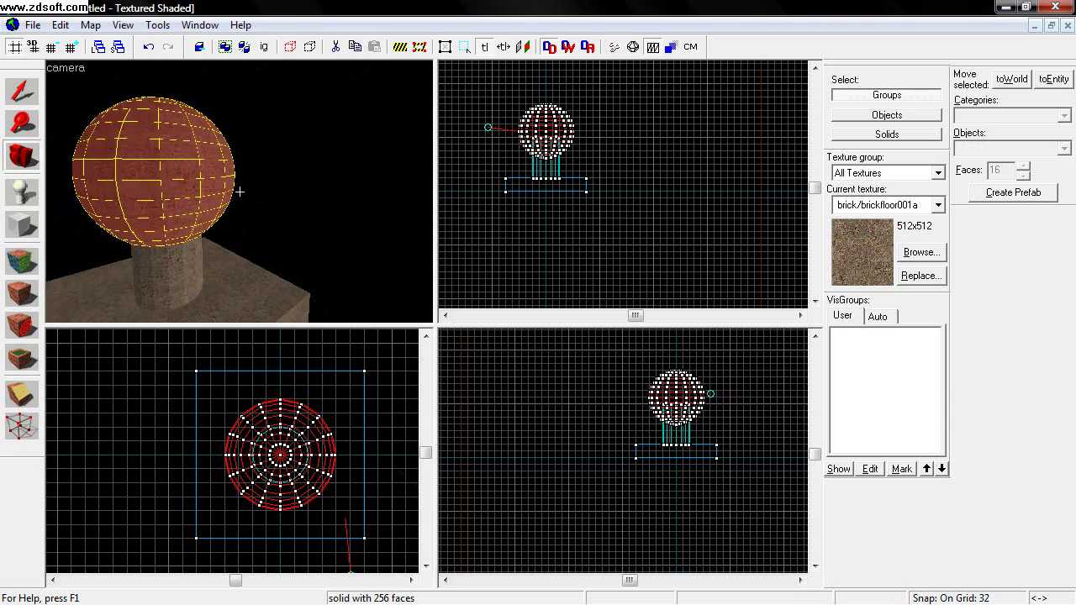
scroll(239, 192, "down", 8)
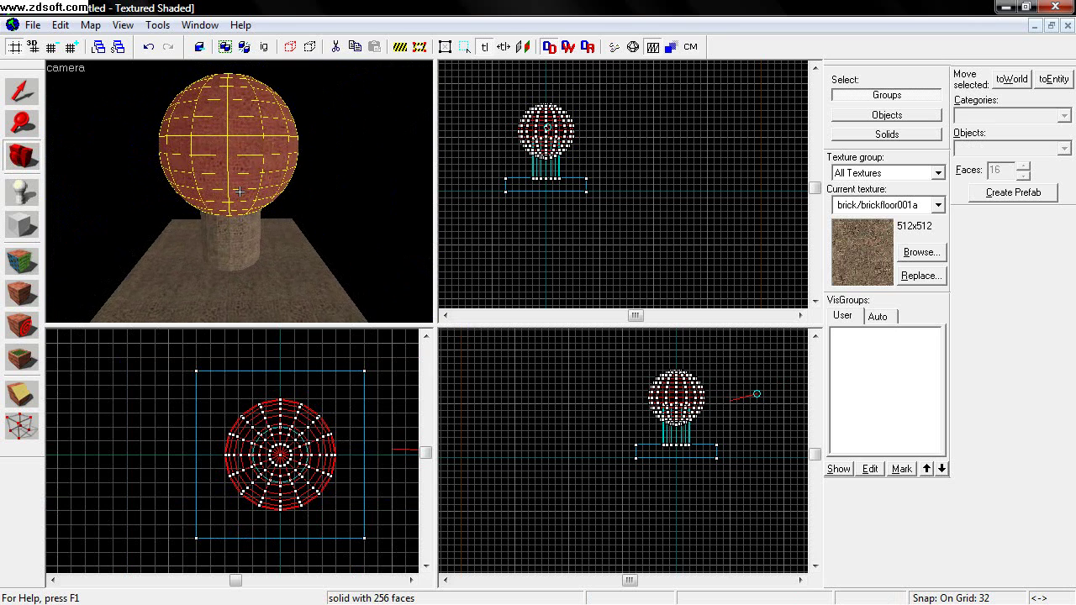
Step: Deselect the sphere and view the block, cylinder and sphere from farther back in the camera view
scroll(72, 102, "up", 1)
left_click(16, 89)
left_click(337, 193)
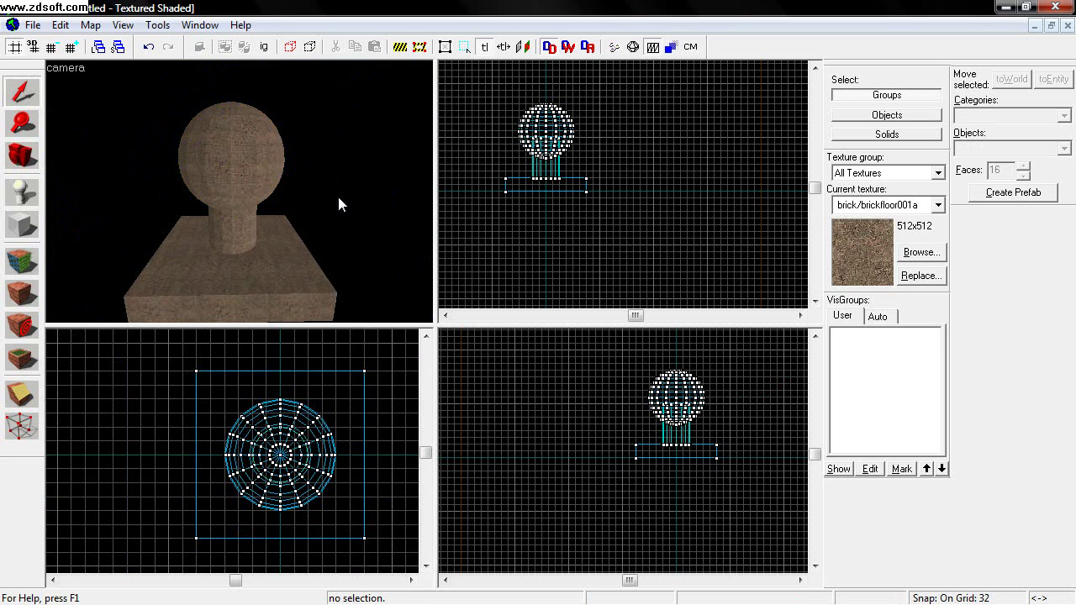
scroll(375, 265, "down", 3)
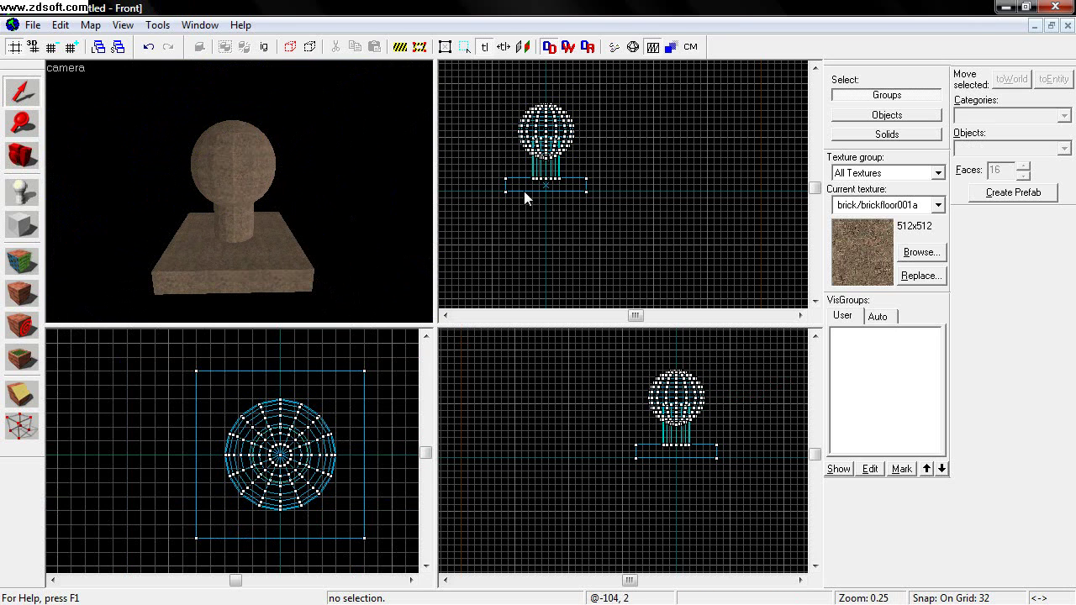
Step: Set the primitive for new brushes to a spike with 4 faces
left_click(21, 225)
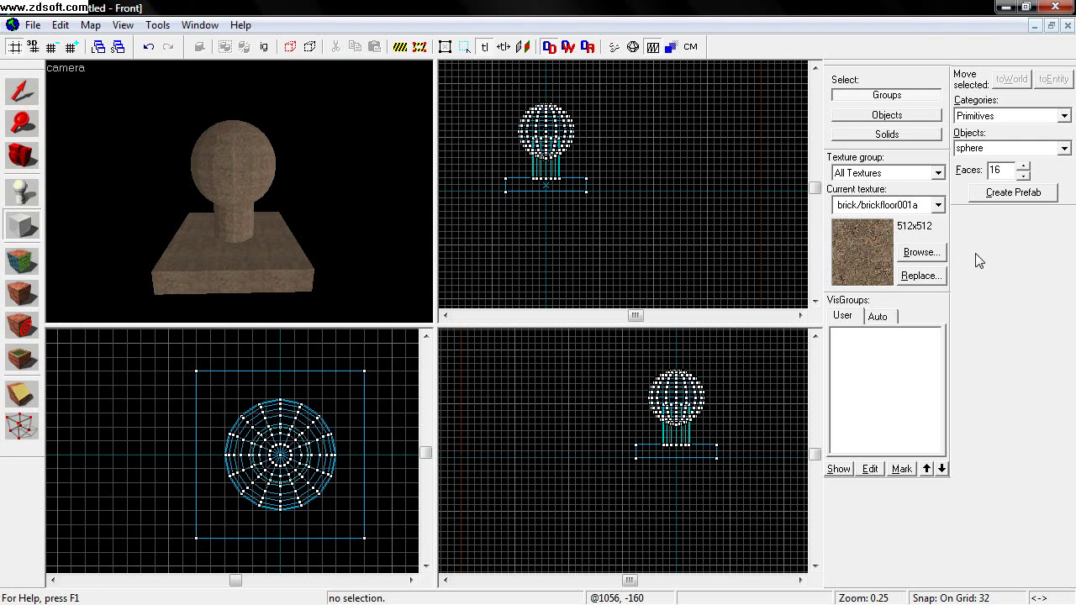
left_click(1064, 148)
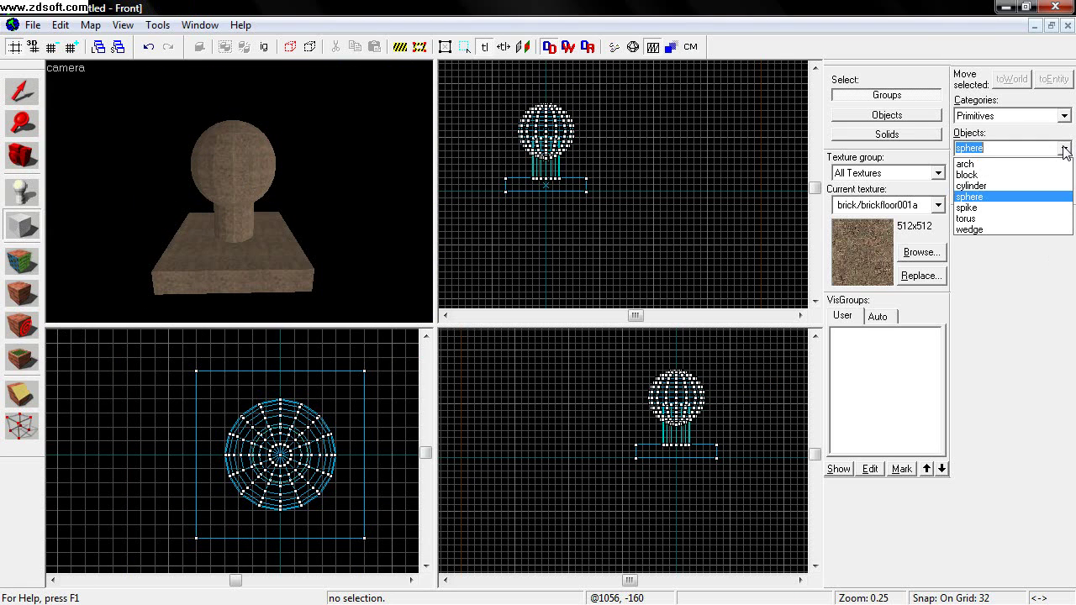
left_click(979, 190)
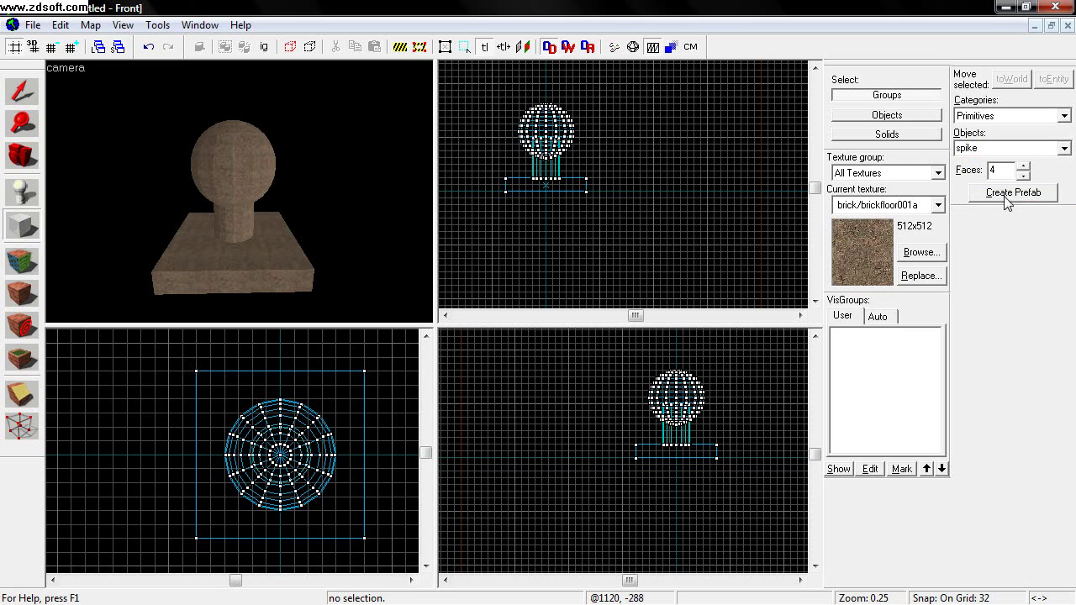
left_click(1023, 175)
left_click(1024, 166)
Step: Create a 64 × 64 × 256 unit spike outside the block, near its corner in the top view, and bring it into the camera view
left_click_drag(120, 377, 150, 399)
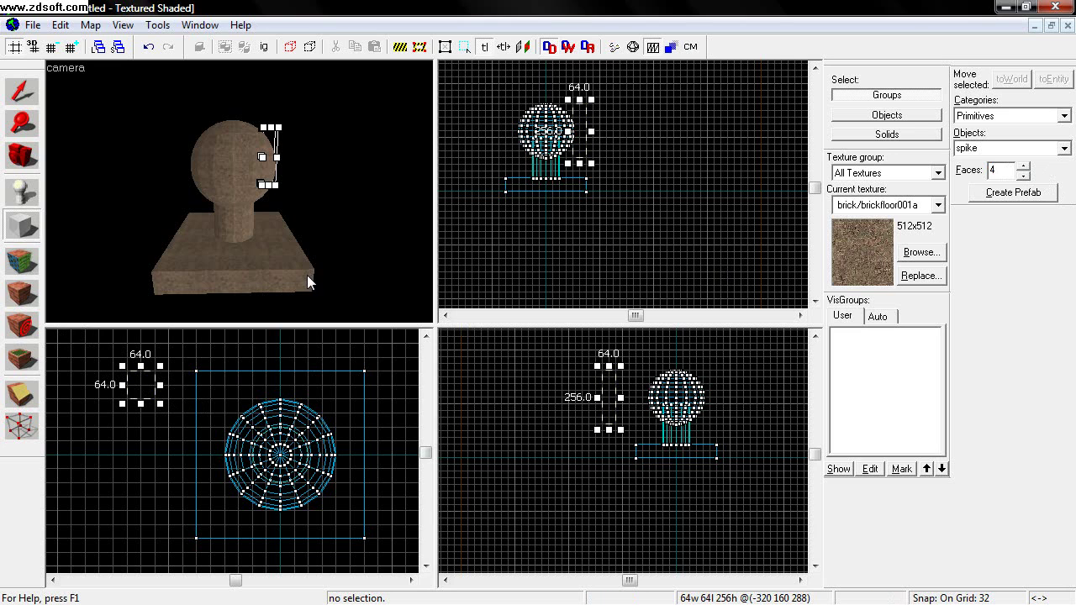
key("d")
key("Return")
key("w")
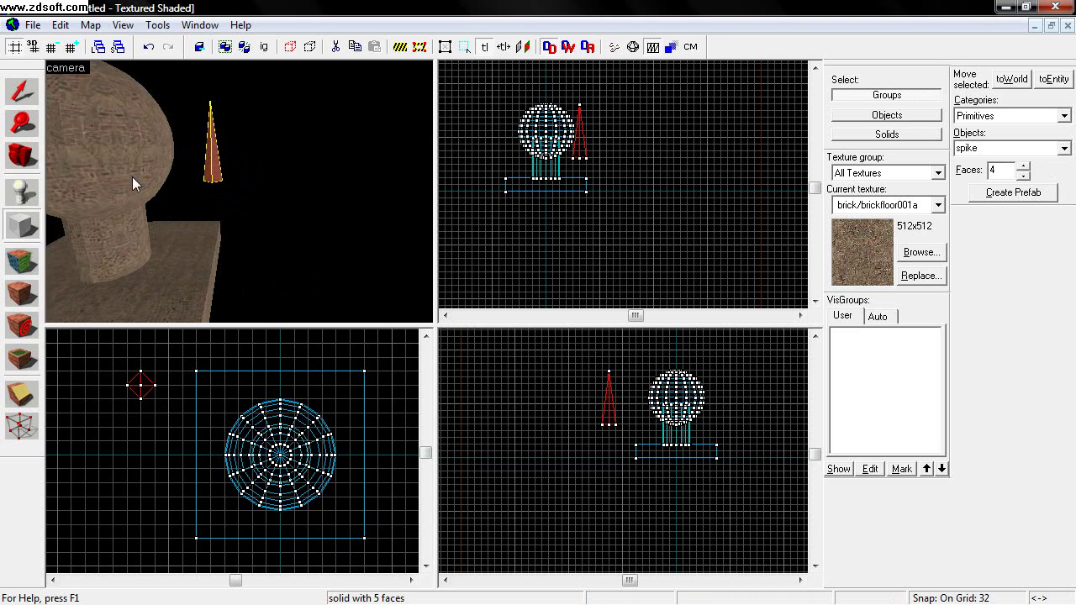
Step: Shorten the spike to 128 units, move it level with the block's base and farther out, and inspect it in the camera view
left_click(5, 93)
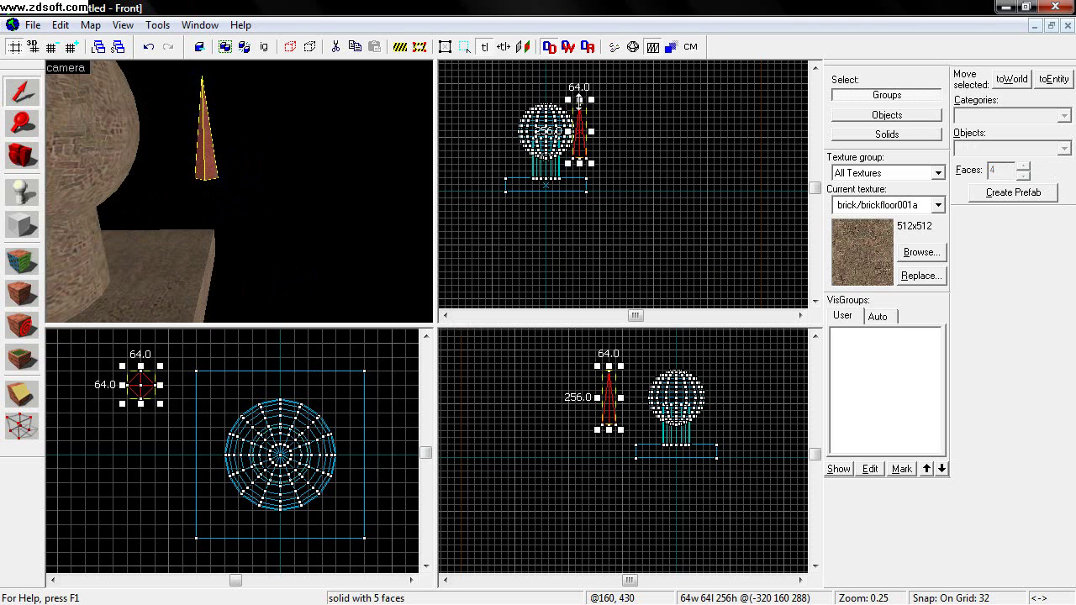
left_click_drag(579, 100, 597, 174)
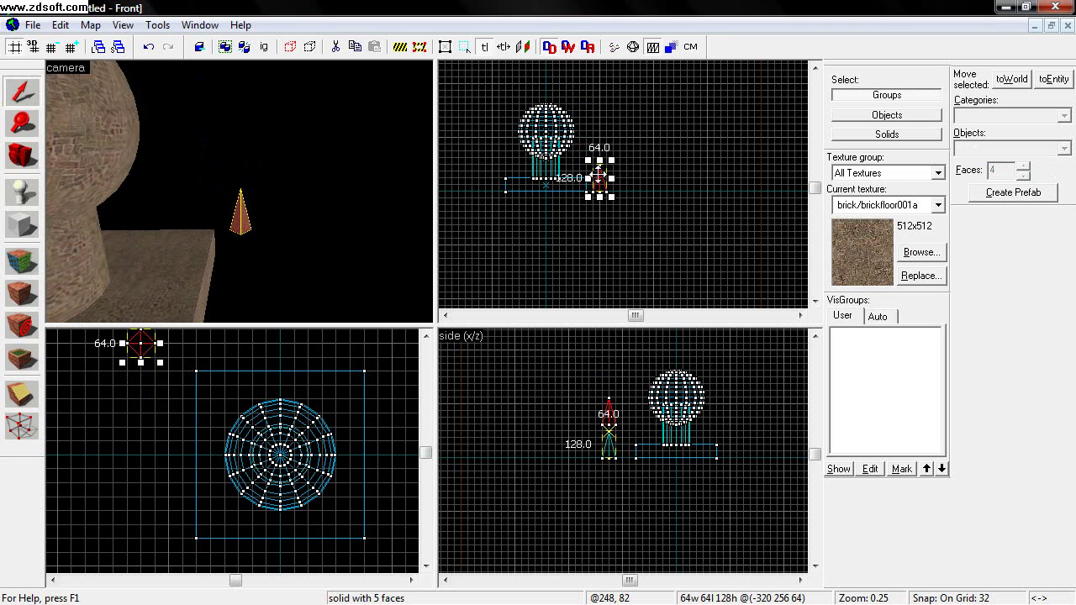
scroll(240, 192, "up", 4)
key("z")
key("a")
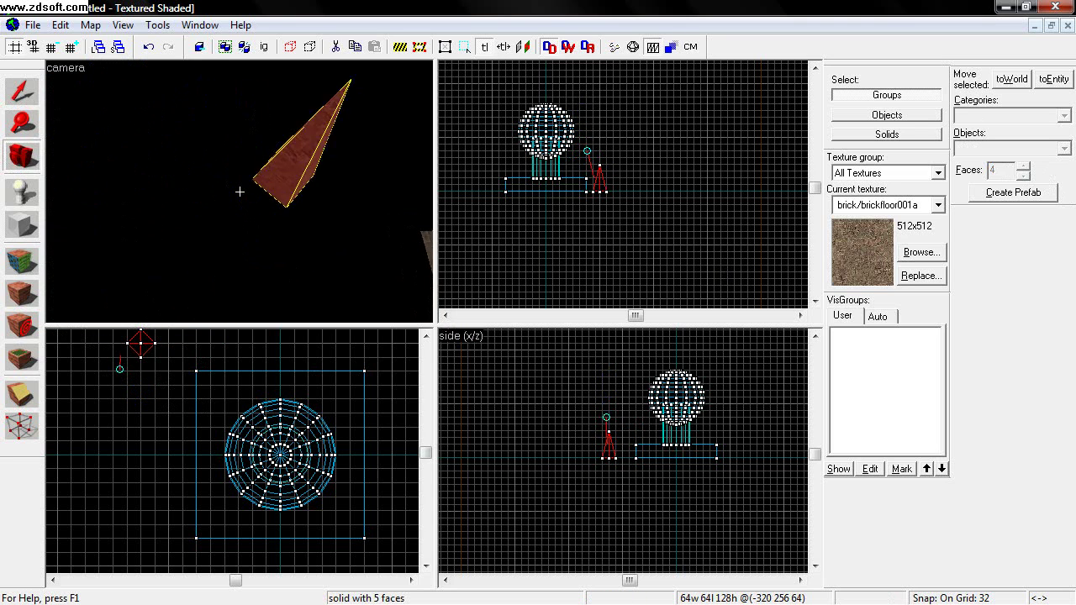
left_click_drag(240, 192, 322, 183)
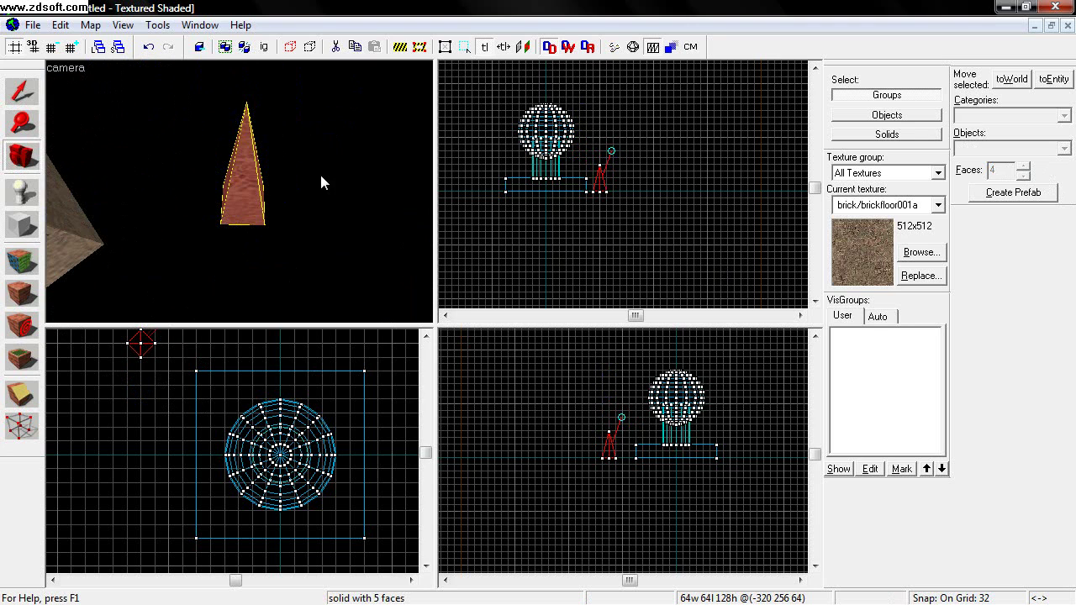
Step: Set the face count for new spikes to 18
left_click(21, 224)
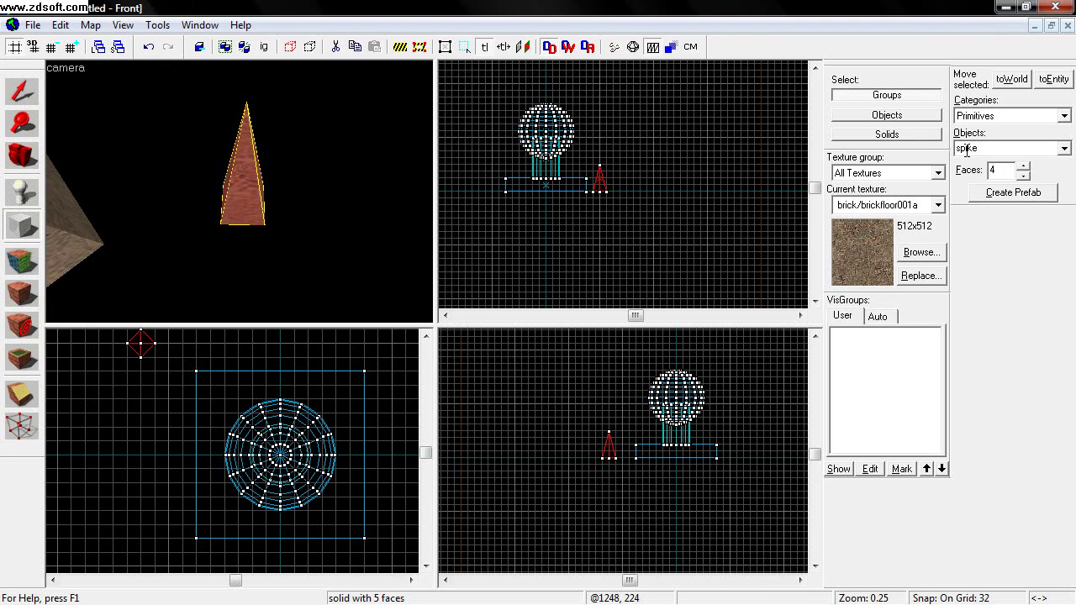
left_click(1021, 166)
left_click(1021, 167)
left_click(1021, 167)
left_click(1021, 166)
left_click(1021, 167)
left_click(1021, 166)
left_click(1021, 166)
left_click(1021, 166)
left_click(1021, 167)
left_click(1021, 166)
left_click(1021, 166)
left_click(1021, 166)
Step: Create the 18-faced spike next to the 4-faced spike and inspect its rounded base in the camera view
mouse_move(144, 387)
left_mouse_down()
mouse_move(174, 368)
mouse_move(155, 362)
mouse_move(155, 350)
mouse_move(150, 386)
left_mouse_up()
key("Return")
key("a")
left_click(22, 156)
left_click_drag(239, 191, 185, 163)
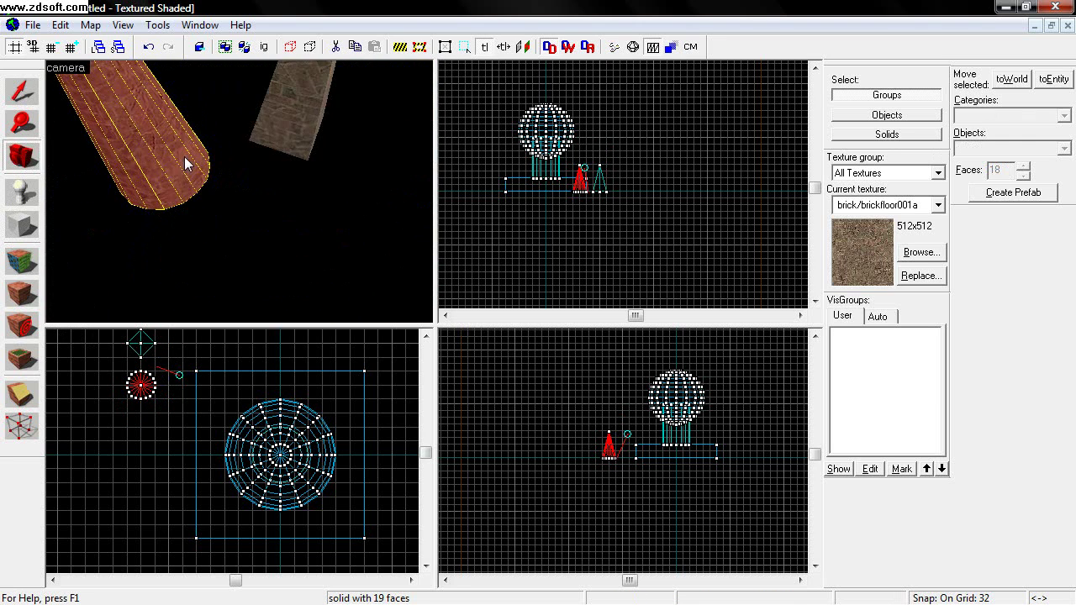
Step: Delete the 18-faced spike, select the 4-faced spike and inspect its square base from below
left_click(34, 92)
left_click(274, 130)
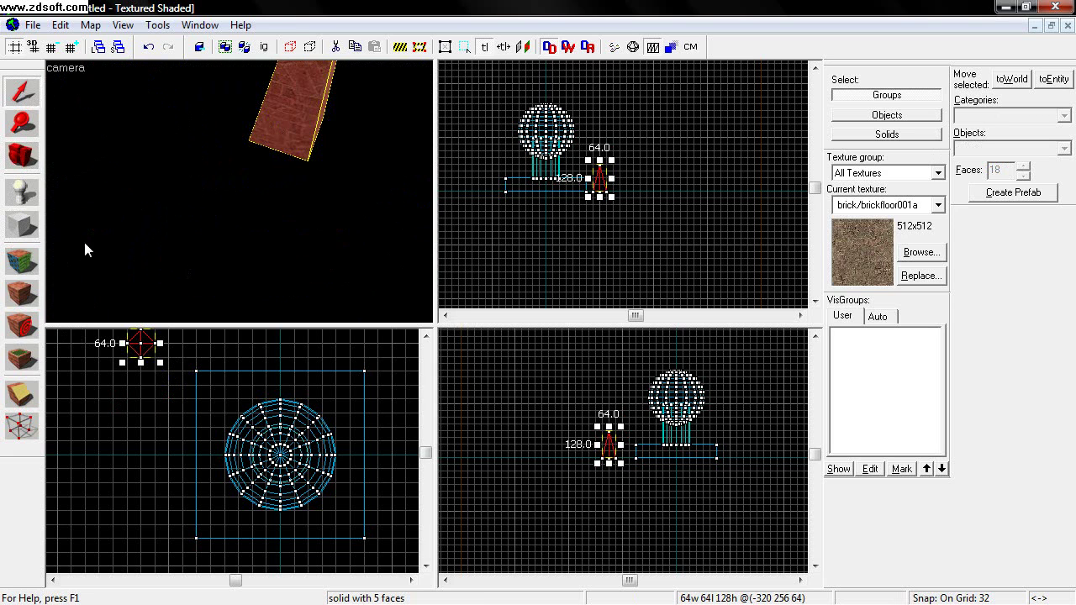
left_click(22, 154)
left_click_drag(241, 190, 239, 191)
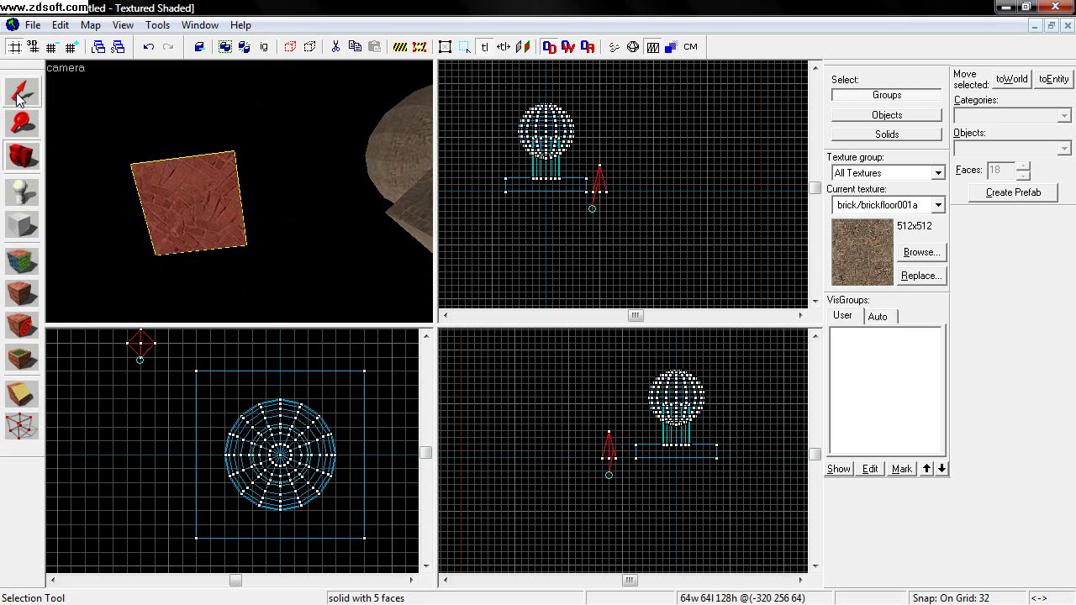
Step: Delete the 4-faced spike and turn the camera back to the block, cylinder and sphere
left_click(18, 97)
key("Delete")
left_click(25, 158)
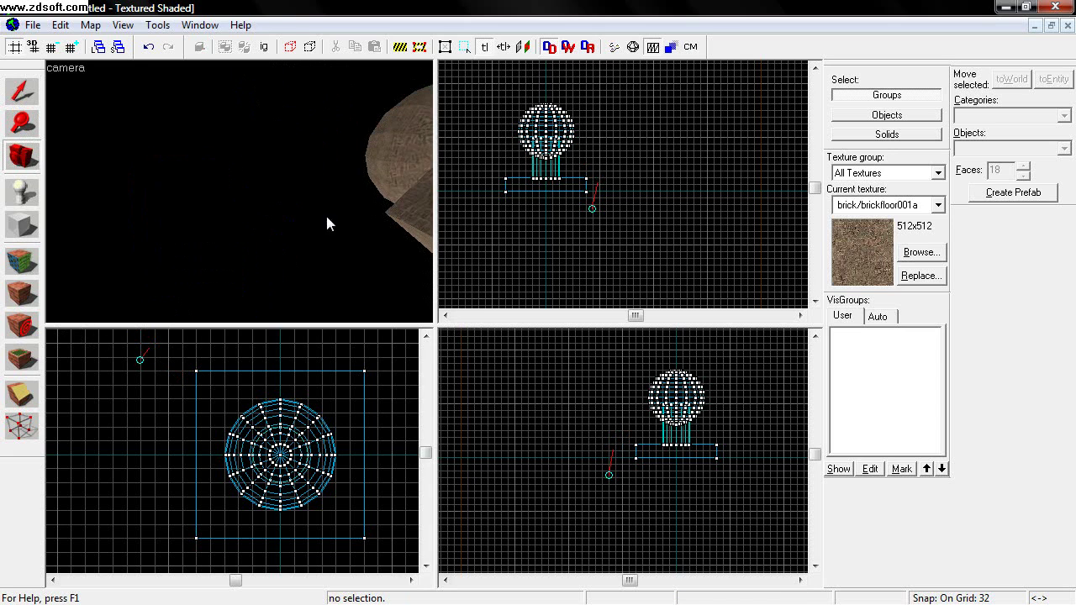
left_click_drag(327, 218, 237, 189)
Step: Set the primitive for new brushes to a torus
left_click(22, 226)
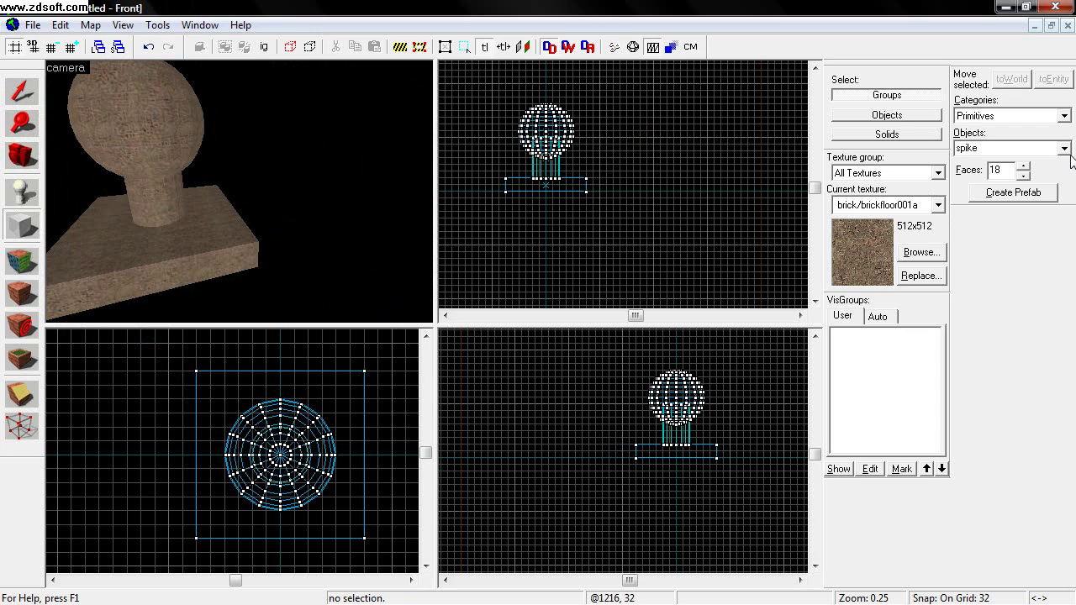
left_click(1064, 149)
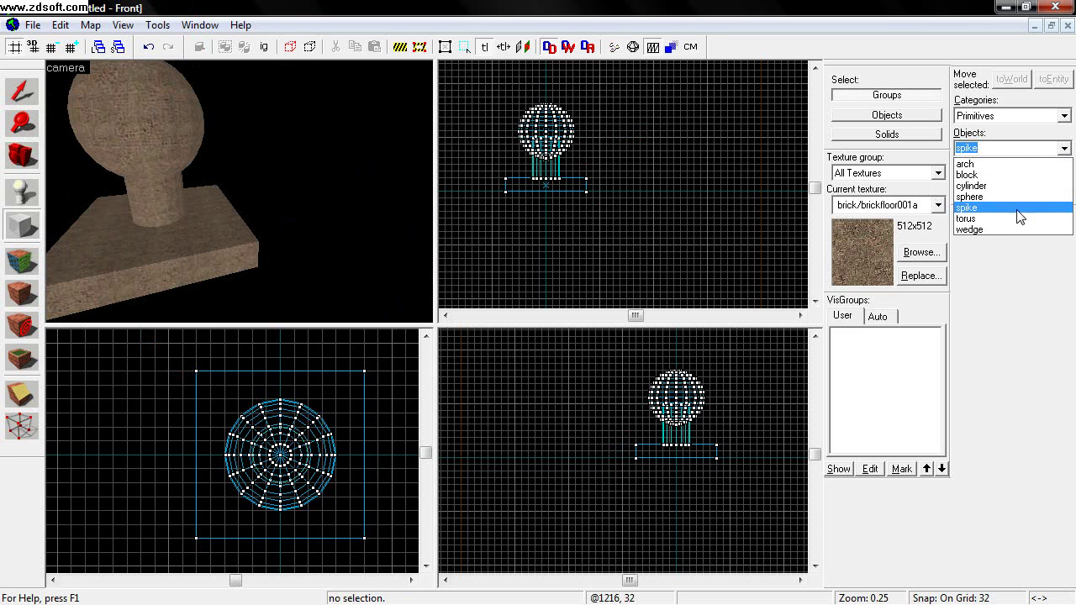
left_click(1017, 218)
Step: Draw a 1024 × 1024 unit outline centred around the block and extend its height to 224 units
scroll(191, 393, "down", 2)
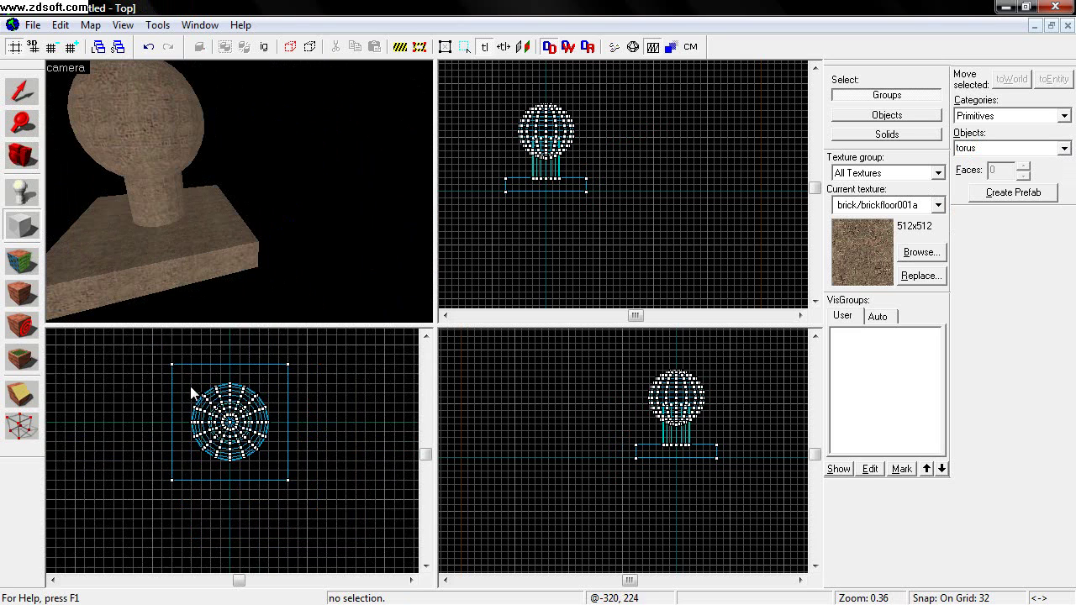
scroll(261, 486, "down", 2)
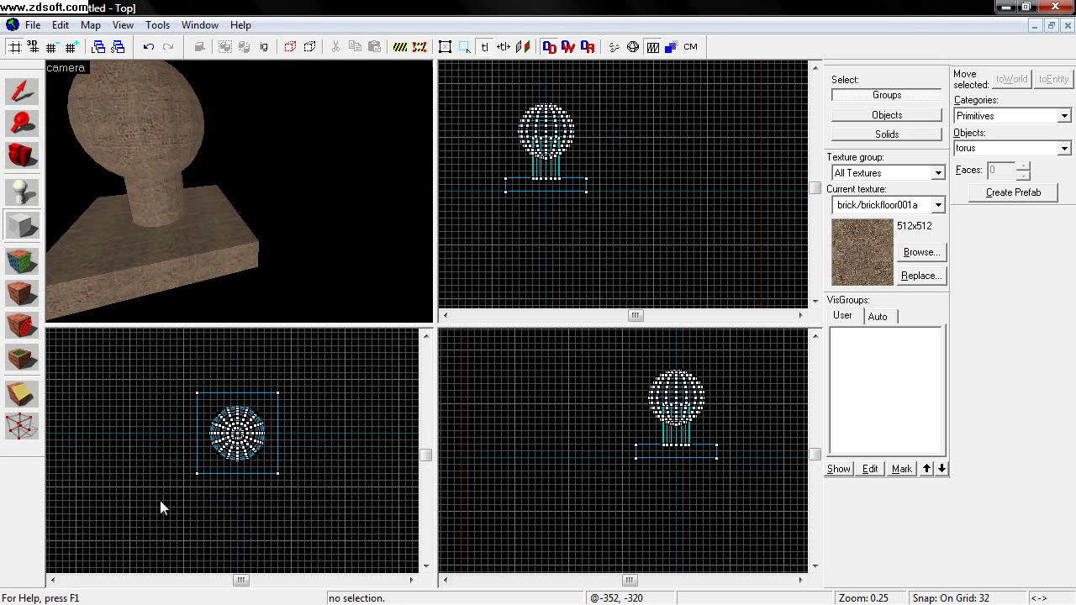
left_click_drag(131, 541, 335, 333)
scroll(232, 499, "down", 1)
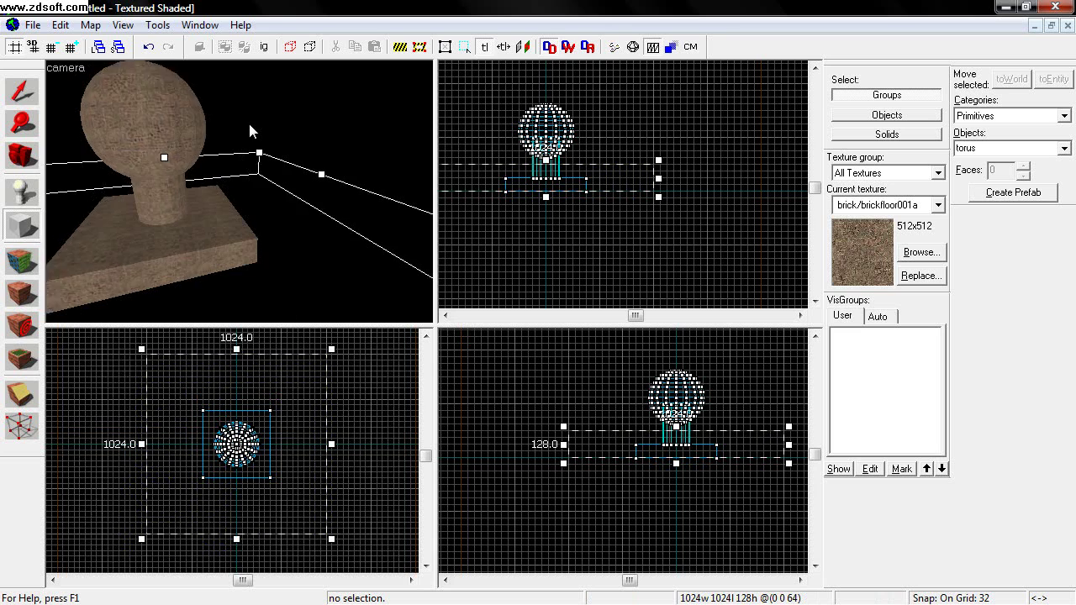
scroll(249, 125, "down", 3)
scroll(667, 203, "down", 3)
left_click_drag(597, 178, 603, 167)
scroll(310, 180, "down", 1)
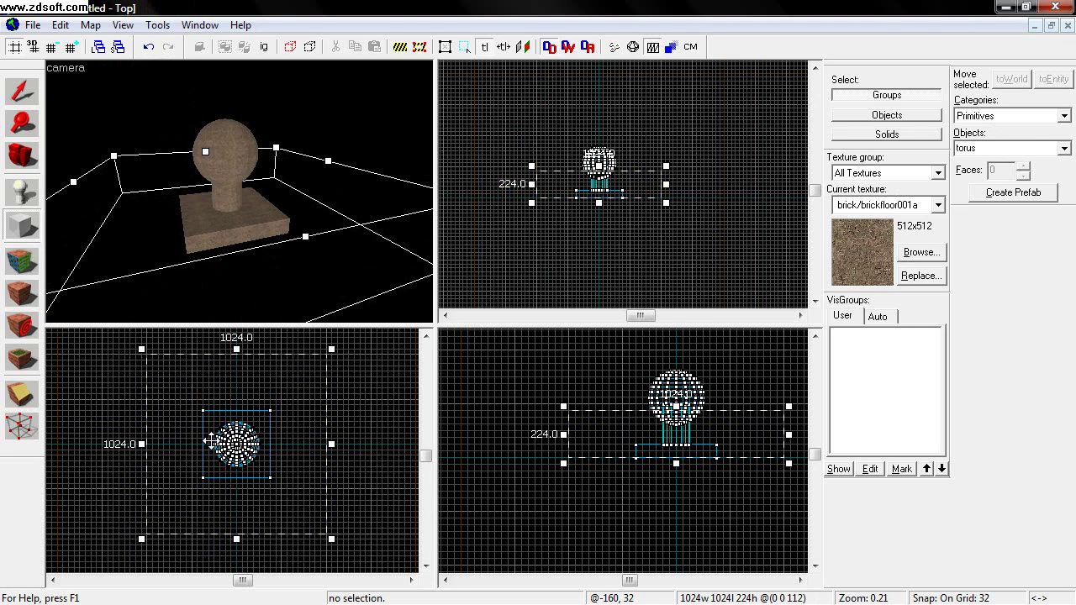
Step: Start creating the torus with a wall width of 32 and 16 sides, and preview its cross section
key("Return")
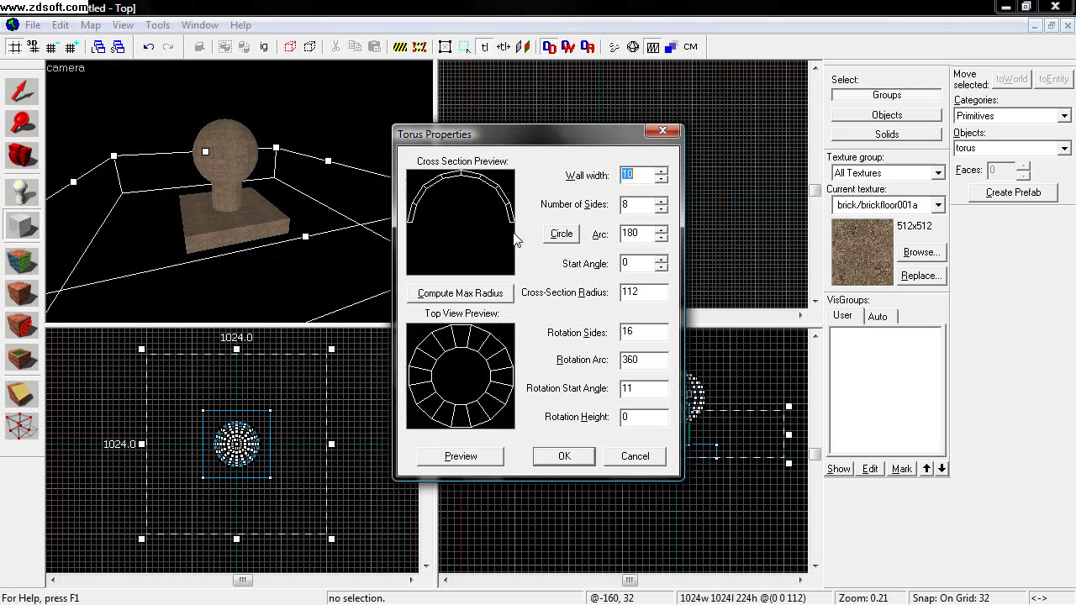
type("32")
left_click(441, 459)
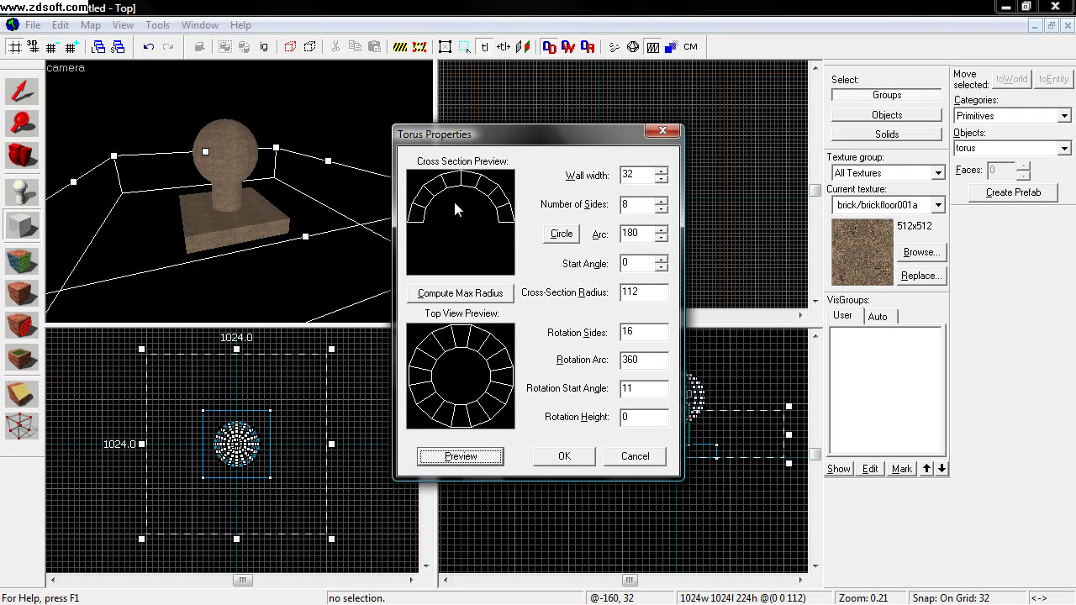
left_click(636, 204)
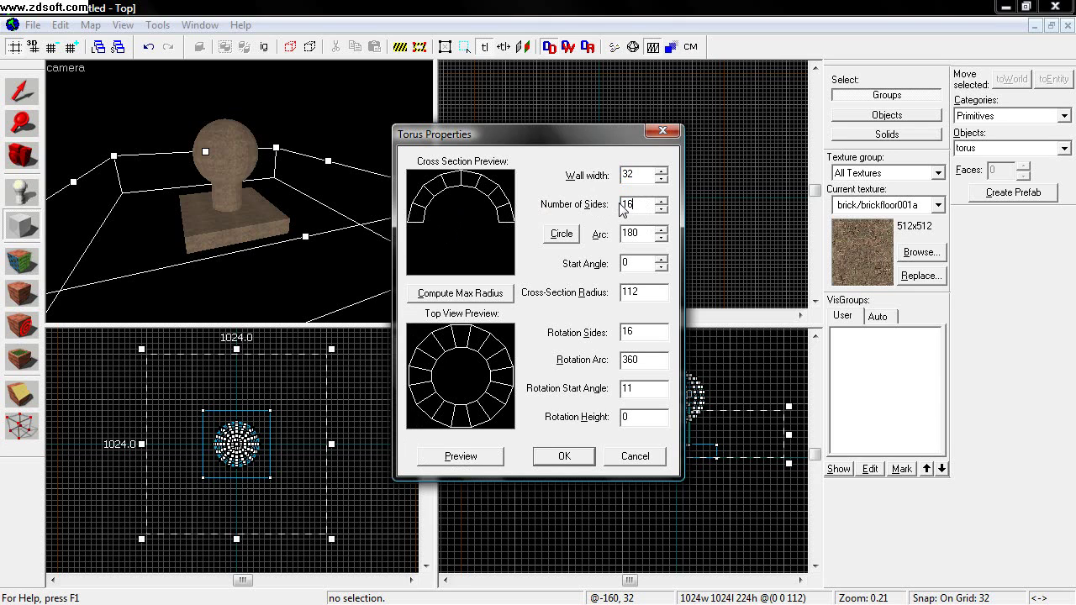
left_click(463, 454)
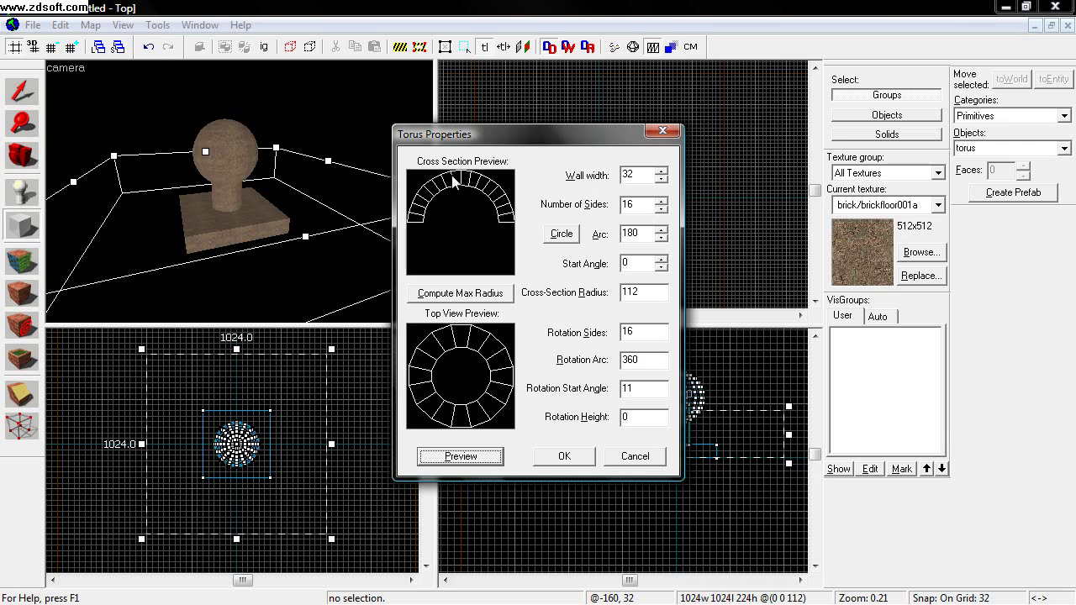
Step: Preview the torus cross section with an arc of 90 and restore the arc to 180
left_click(662, 239)
left_click(662, 238)
left_click(662, 239)
left_click(662, 239)
left_click(662, 239)
left_click(662, 238)
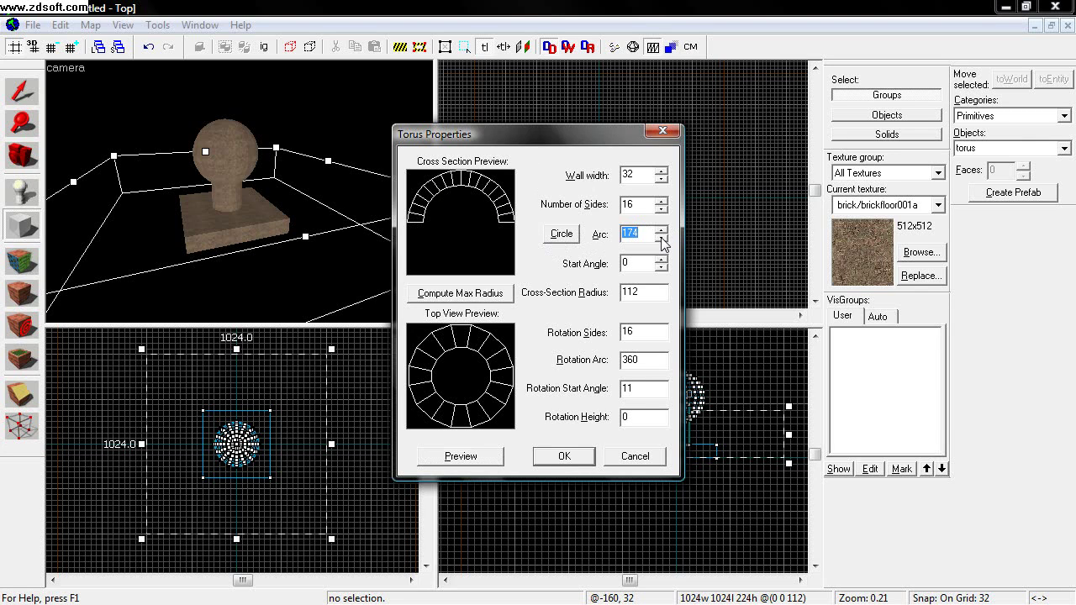
type("90")
left_click(460, 458)
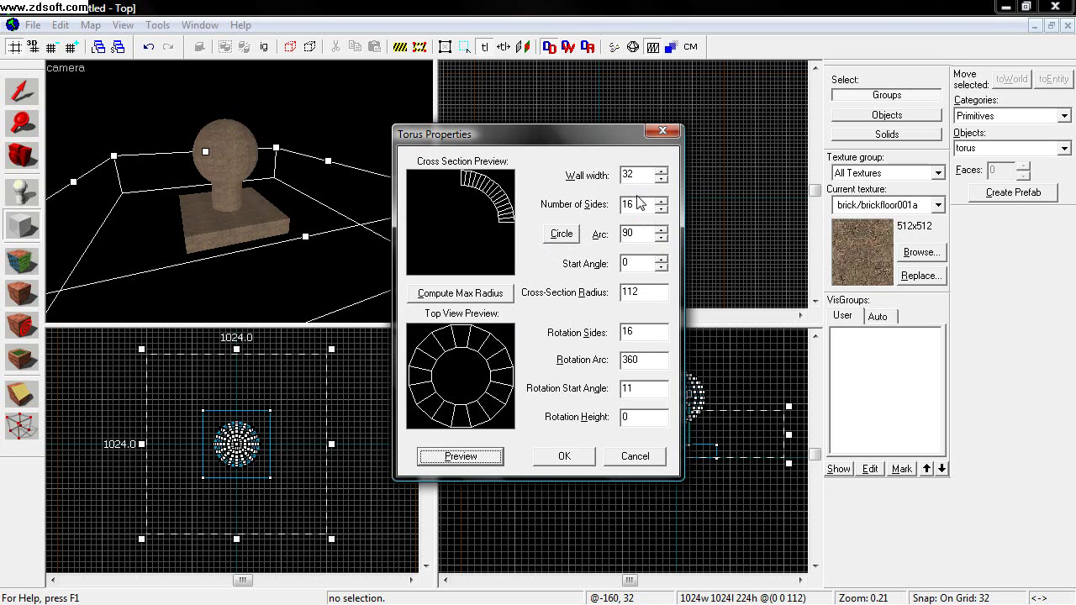
double_click(640, 230)
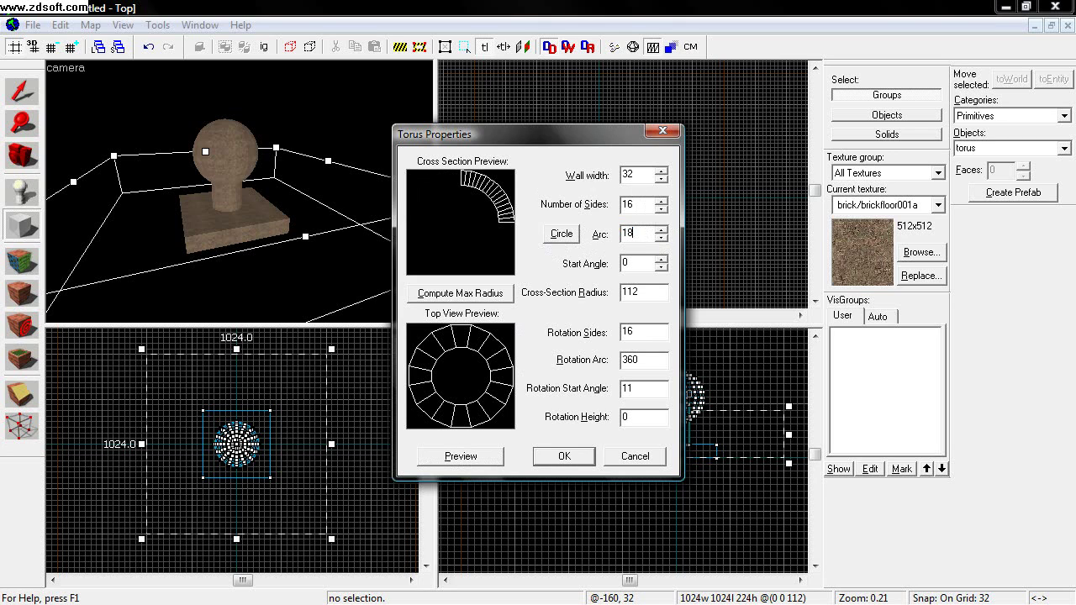
type("180")
left_click(479, 455)
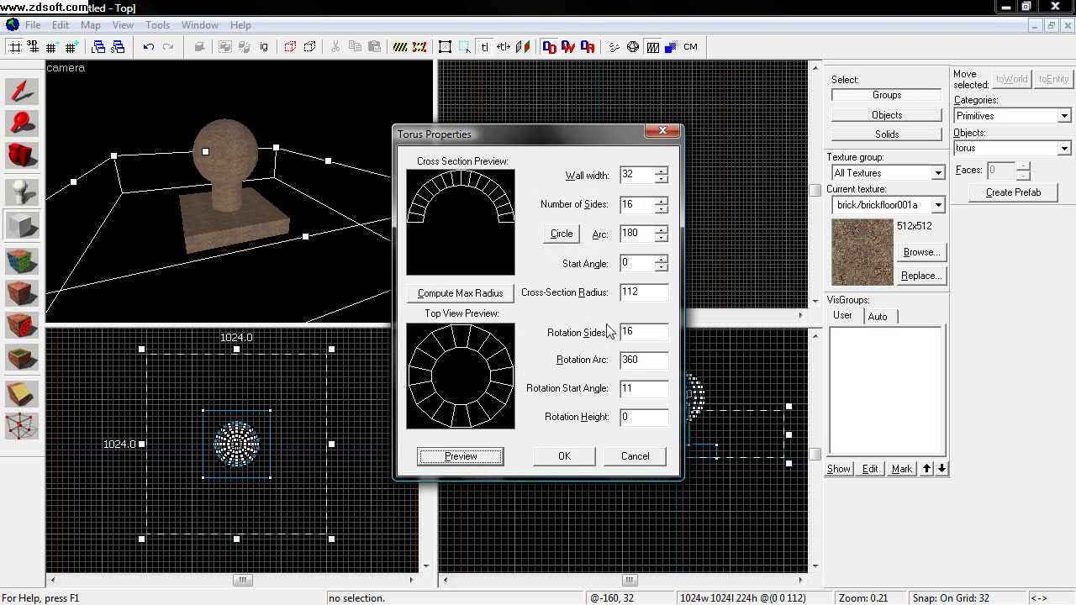
Step: Try 32, 8 and 64 rotation sides for the torus in the top view preview
left_click_drag(636, 336, 619, 331)
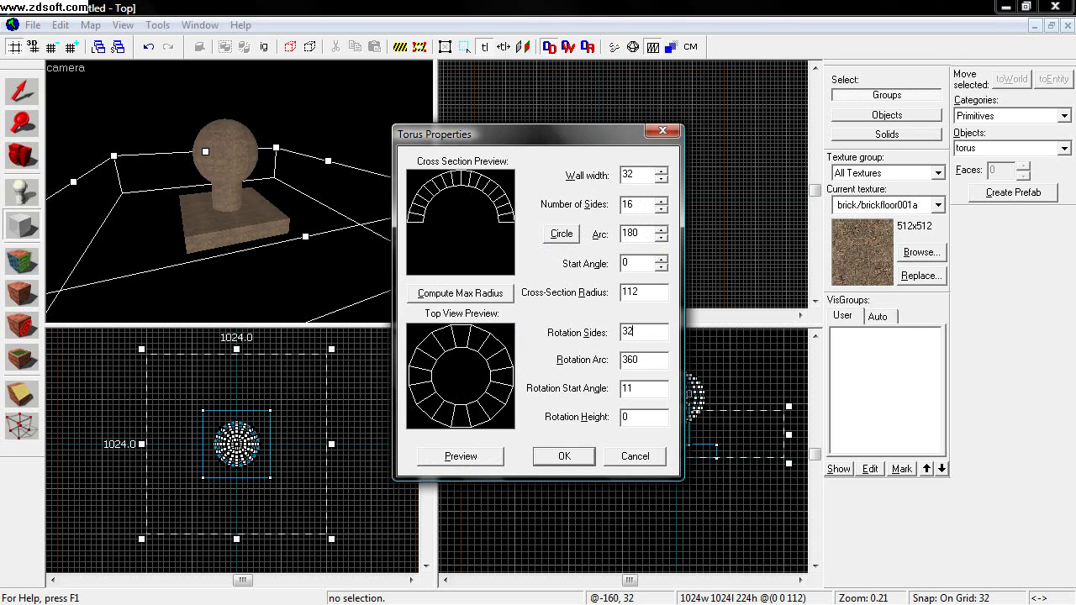
type("32")
left_click(492, 454)
left_click(630, 334)
type("8")
left_click(458, 456)
Step: Set the rotation sides to 32, create the torus around the cylinder and sphere, and view it in the camera view
left_click(622, 333)
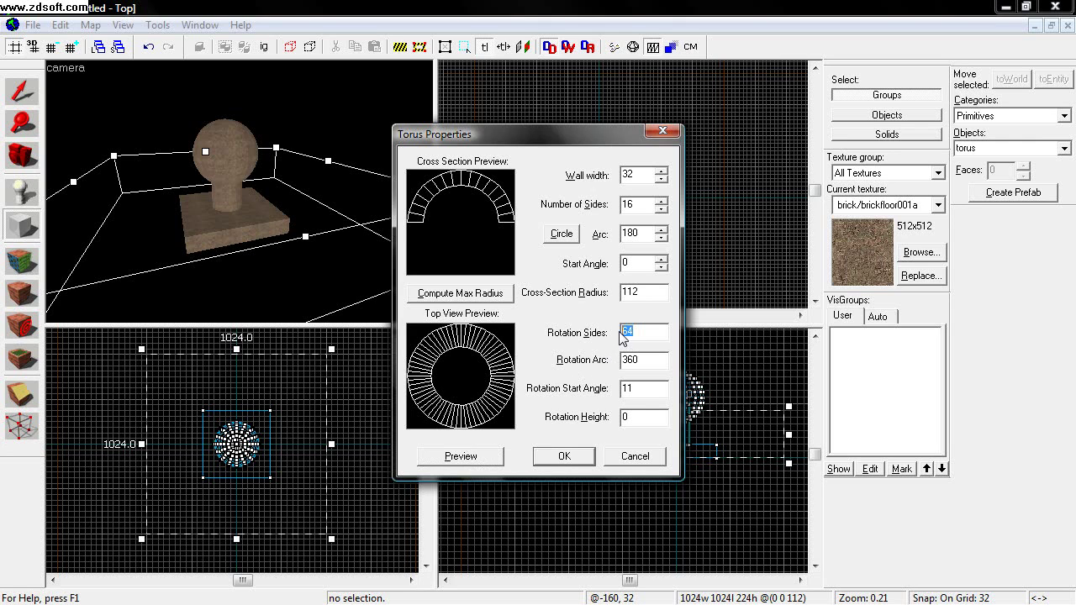
type("32")
left_click(466, 456)
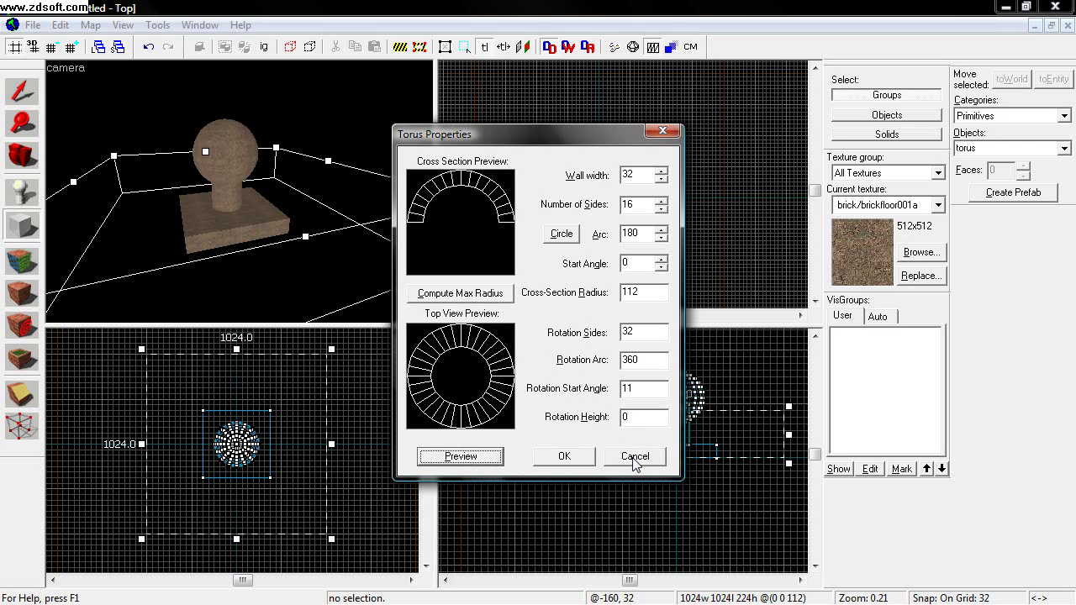
left_click(636, 463)
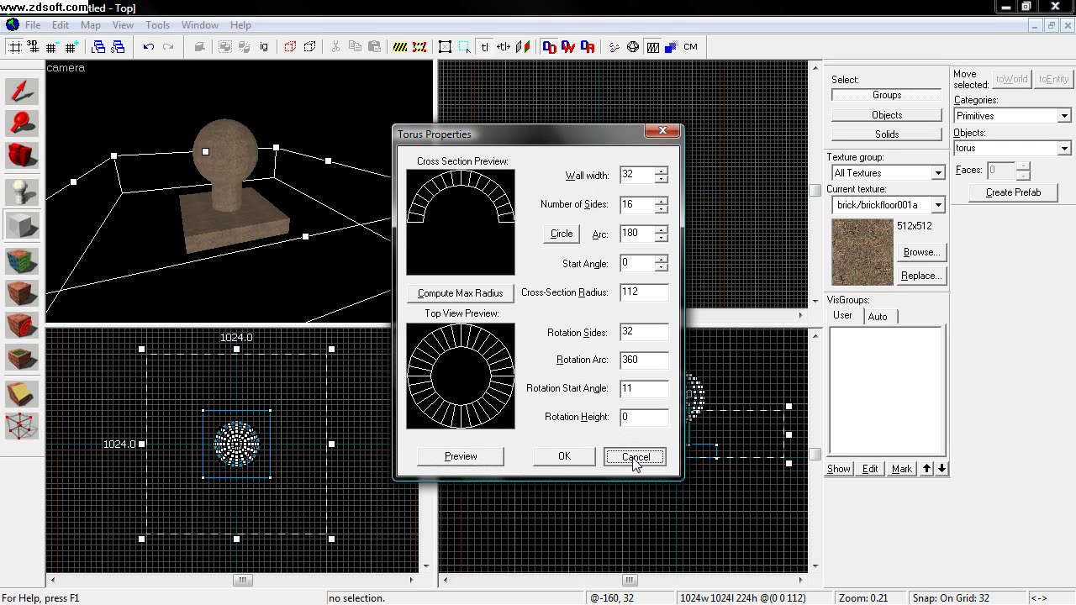
left_click(569, 460)
left_click(17, 164)
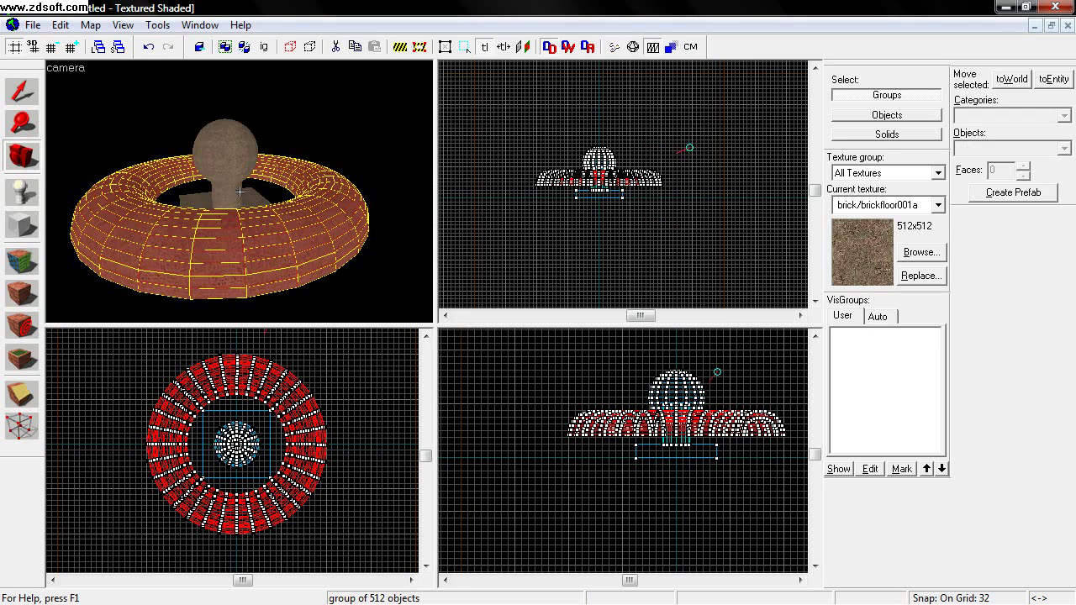
Step: Fly the camera around and beneath the torus to view its outside and hollow interior, and delete the torus
left_click_drag(240, 191, 240, 191)
scroll(240, 193, "up", 10)
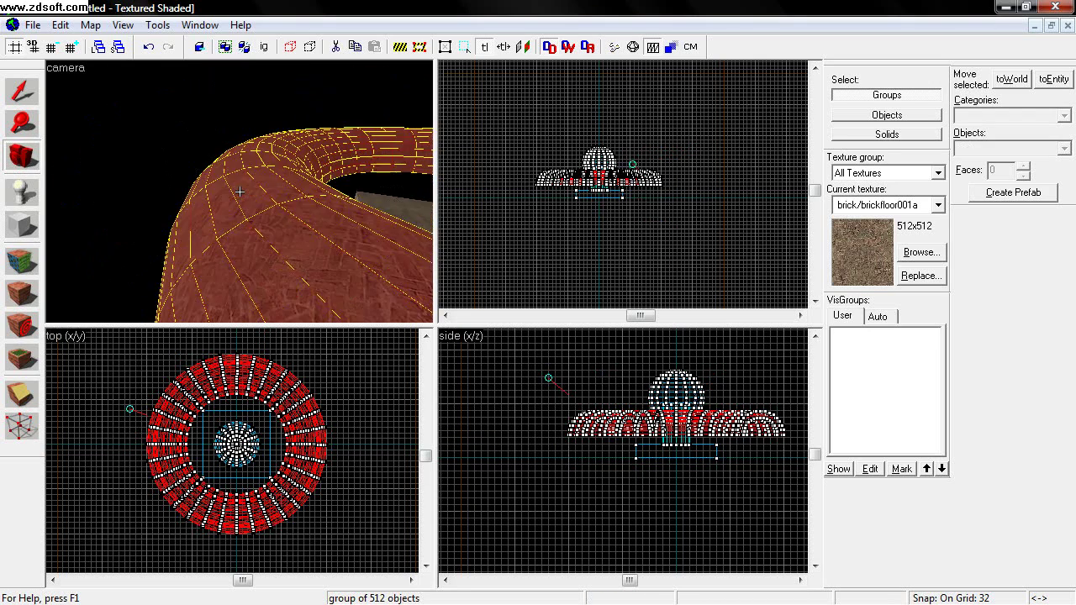
scroll(239, 192, "up", 10)
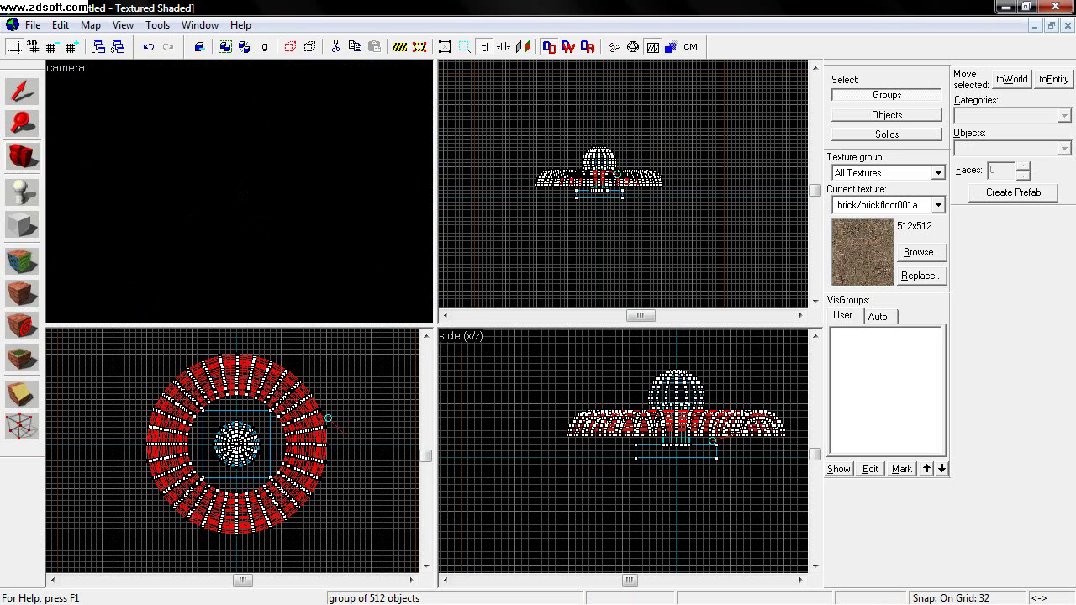
scroll(240, 193, "up", 10)
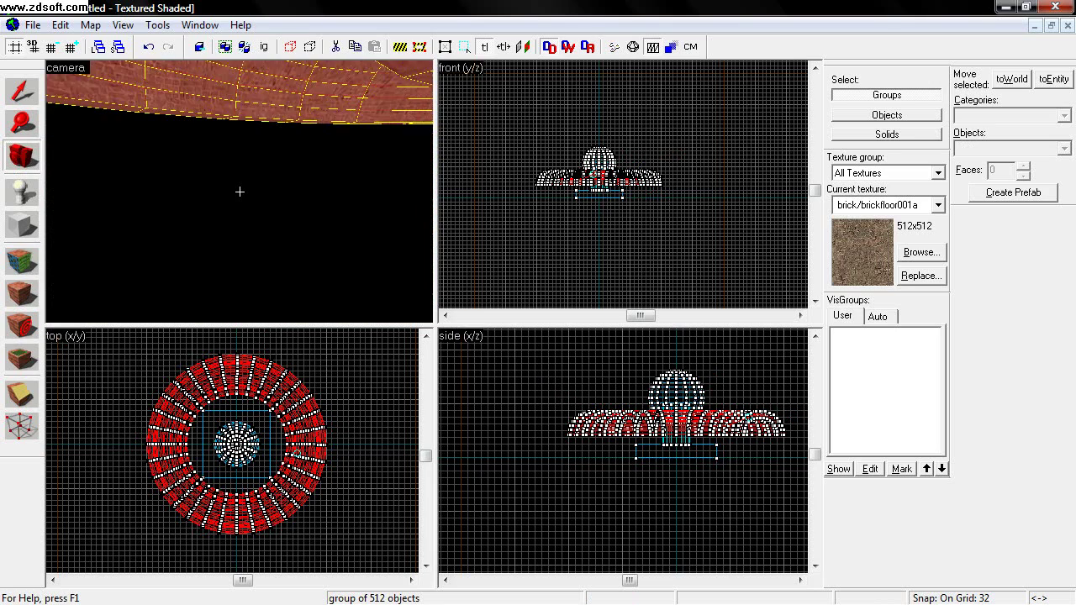
scroll(239, 192, "up", 10)
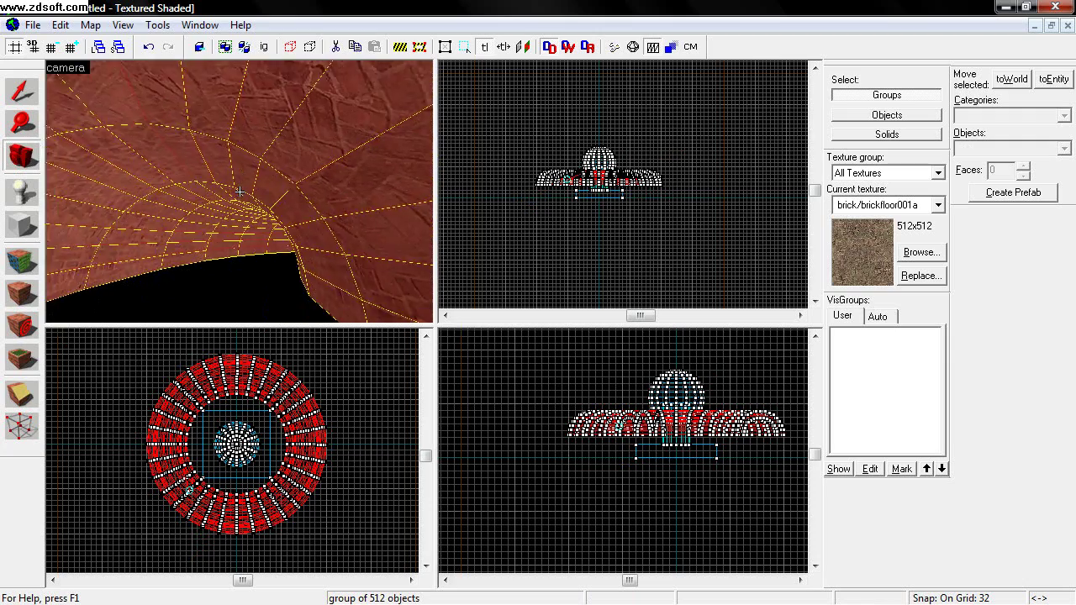
left_click_drag(240, 192, 240, 192)
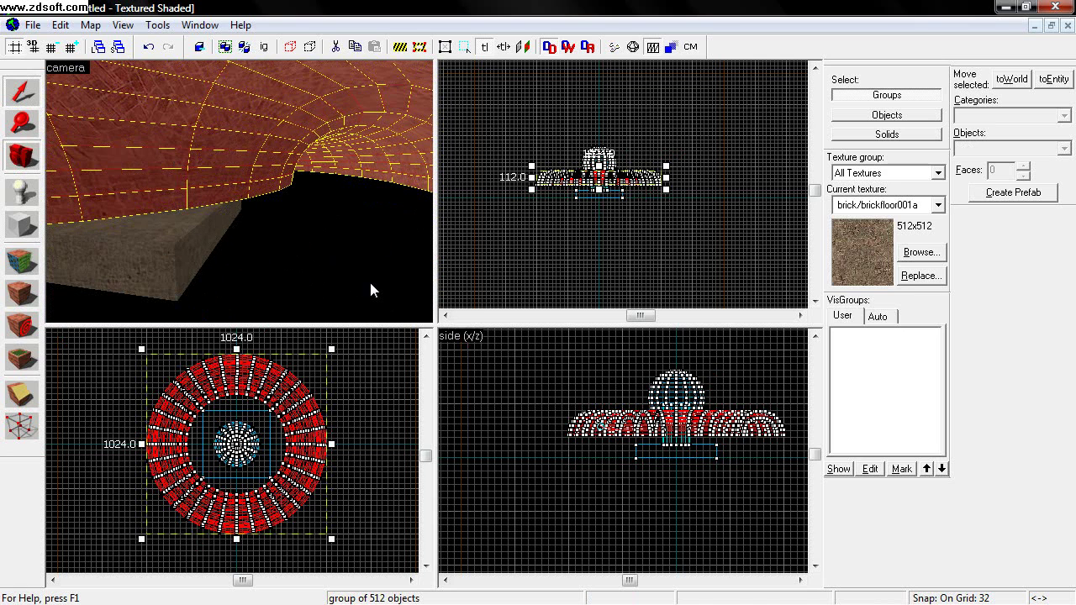
key("Delete")
Step: Create a wedge primitive 128 wide, 96 long and 112 high beside the square base block, drawn in the top view
left_click(14, 219)
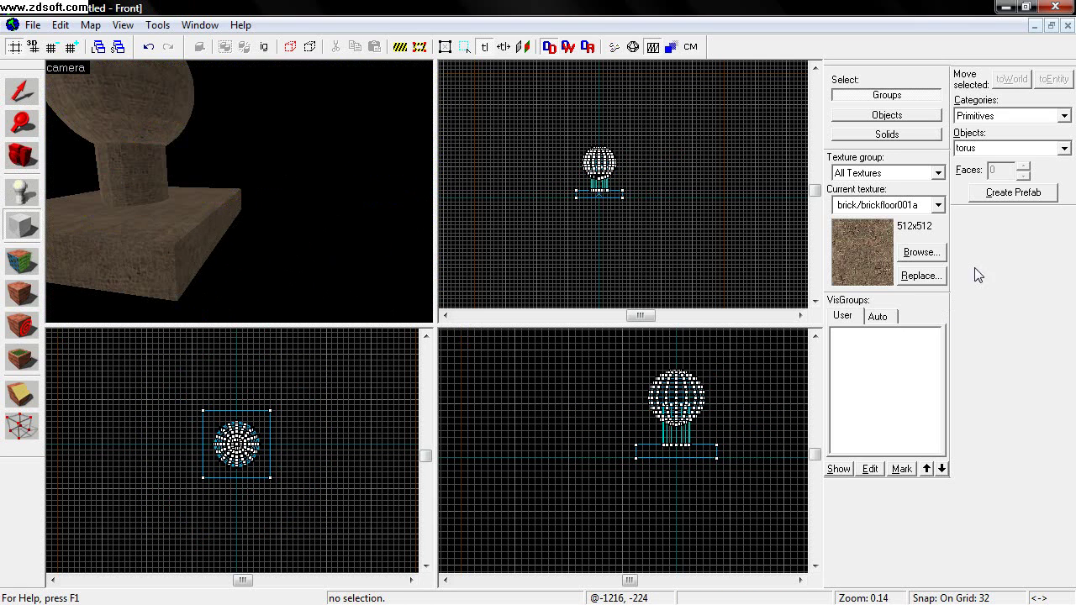
left_click(1064, 147)
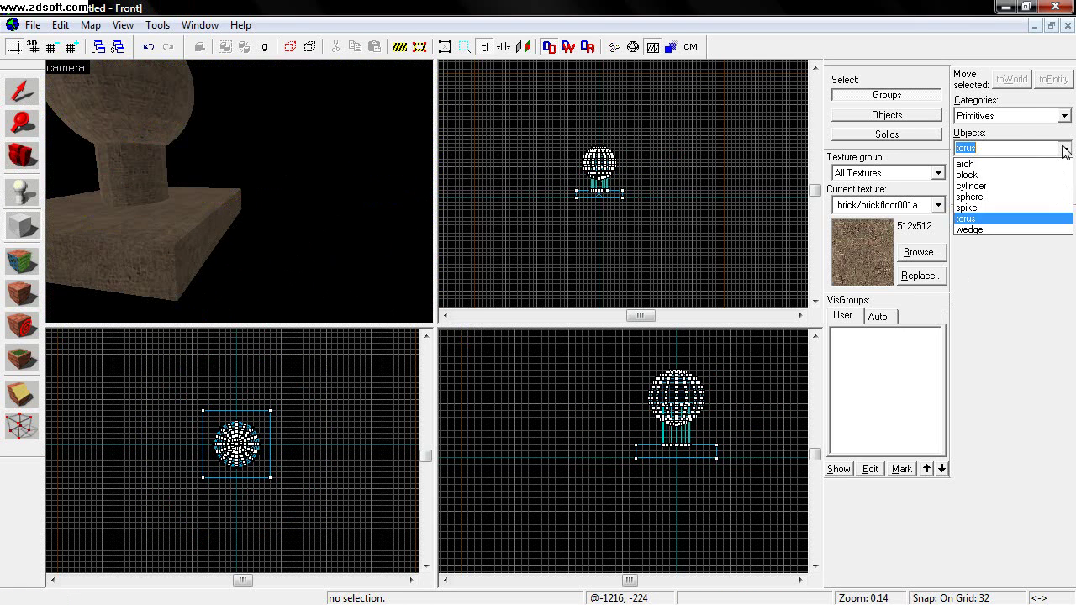
left_click(997, 229)
left_click_drag(286, 472, 311, 489)
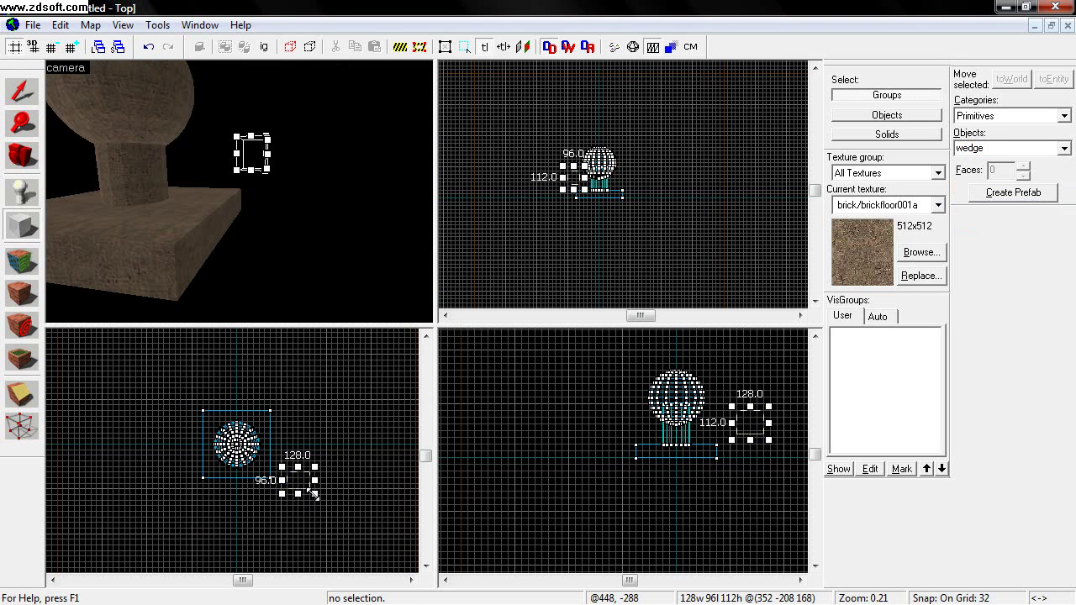
key("Return")
Step: View the wedge in the camera view and delete it
scroll(144, 222, "up", 2)
left_click(25, 155)
left_click_drag(239, 192, 240, 191)
left_click(22, 91)
key("Delete")
Step: Draw a 256 × 256 × 256 volume for an arch primitive beside the square base block and open the arch properties
left_click(21, 225)
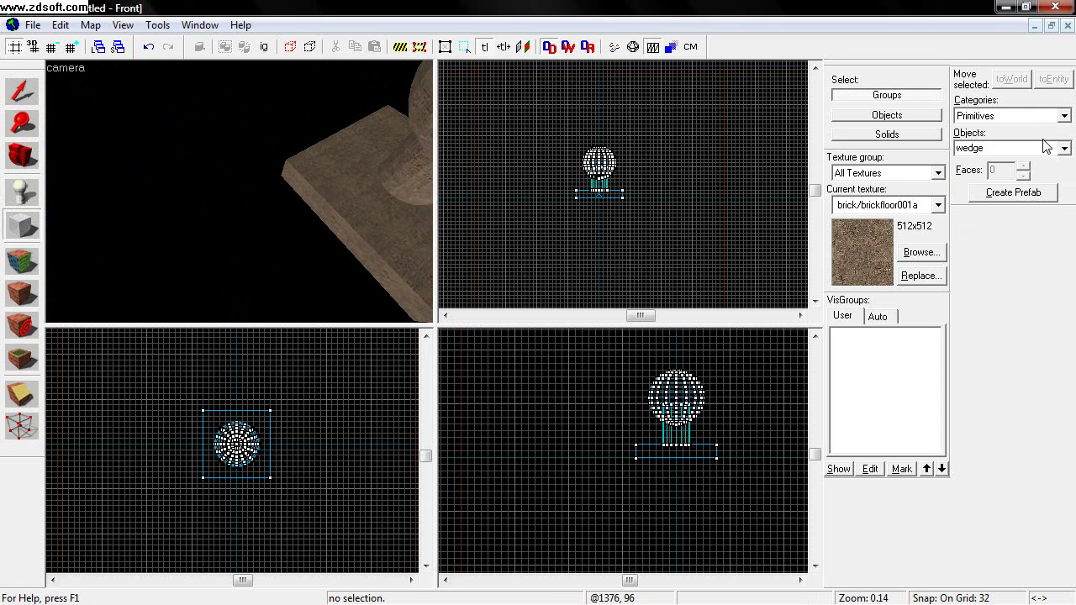
left_click(1063, 150)
left_click(1048, 161)
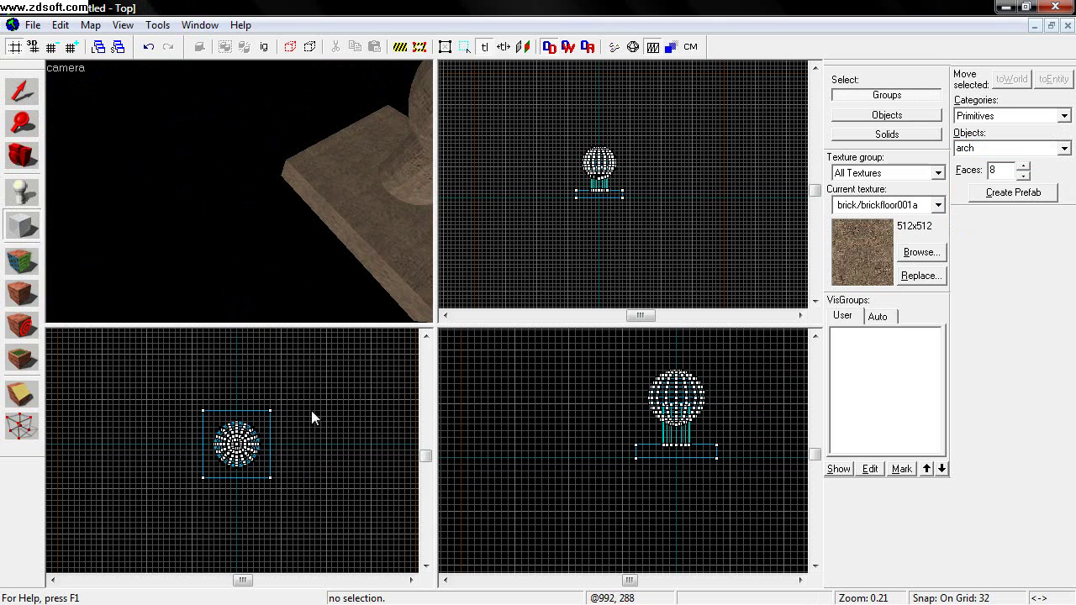
left_click_drag(312, 415, 359, 461)
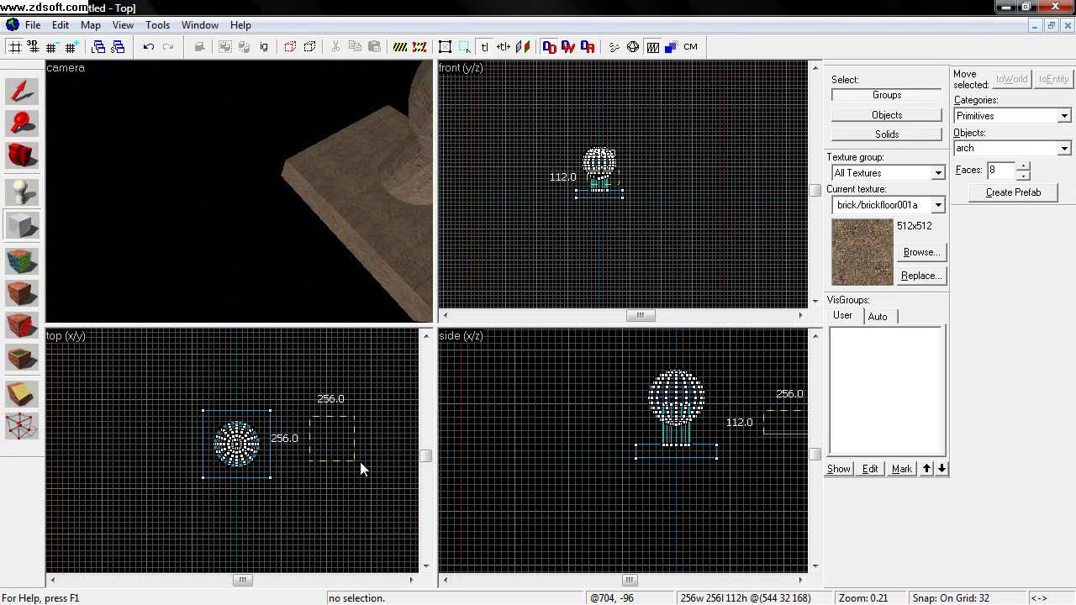
scroll(246, 157, "down", 3)
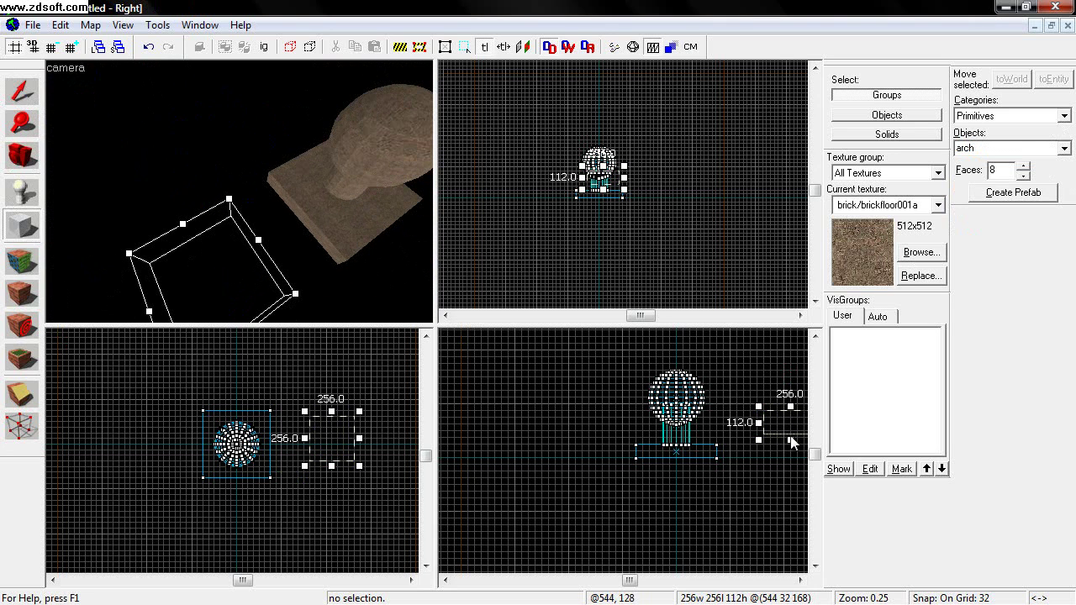
left_click_drag(792, 440, 795, 467)
key("Return")
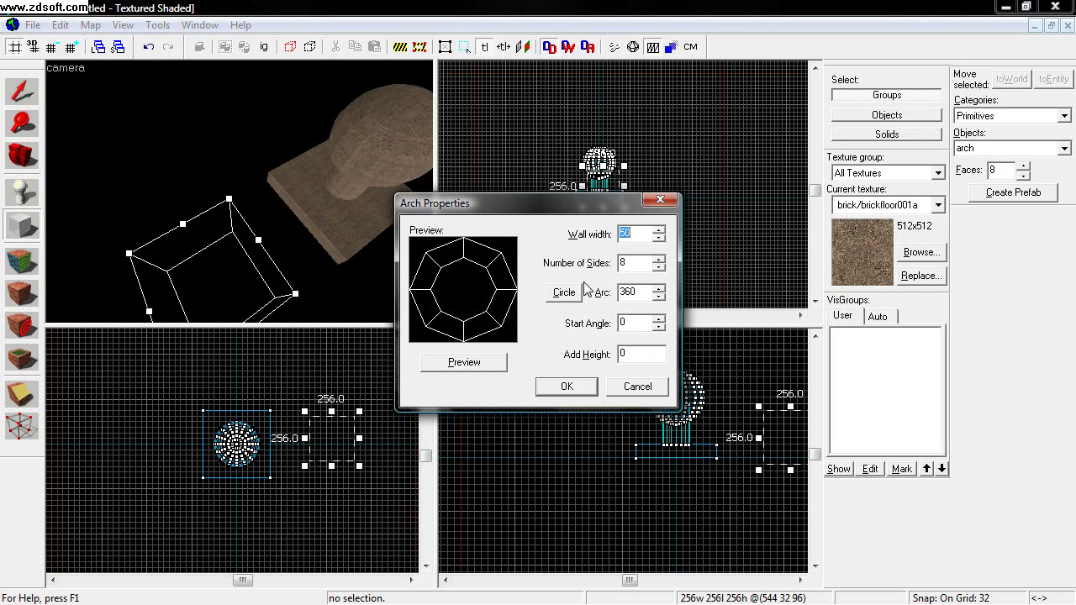
Step: Set the arch's arc to 180 and its wall width to 32, previewing the shape after each change
left_click_drag(640, 291, 546, 257)
type("180")
left_click(456, 363)
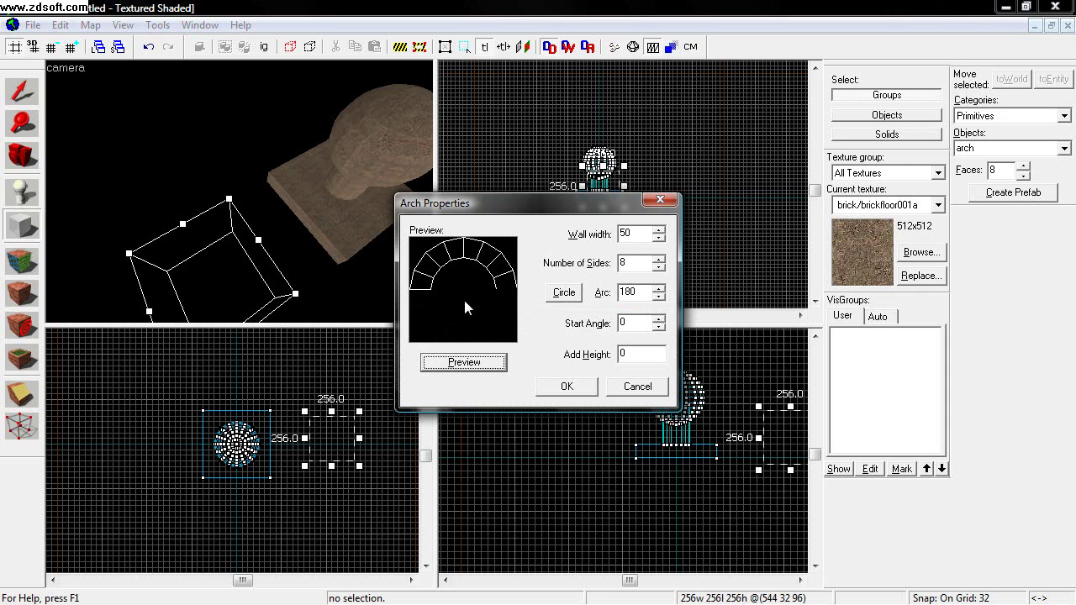
double_click(635, 234)
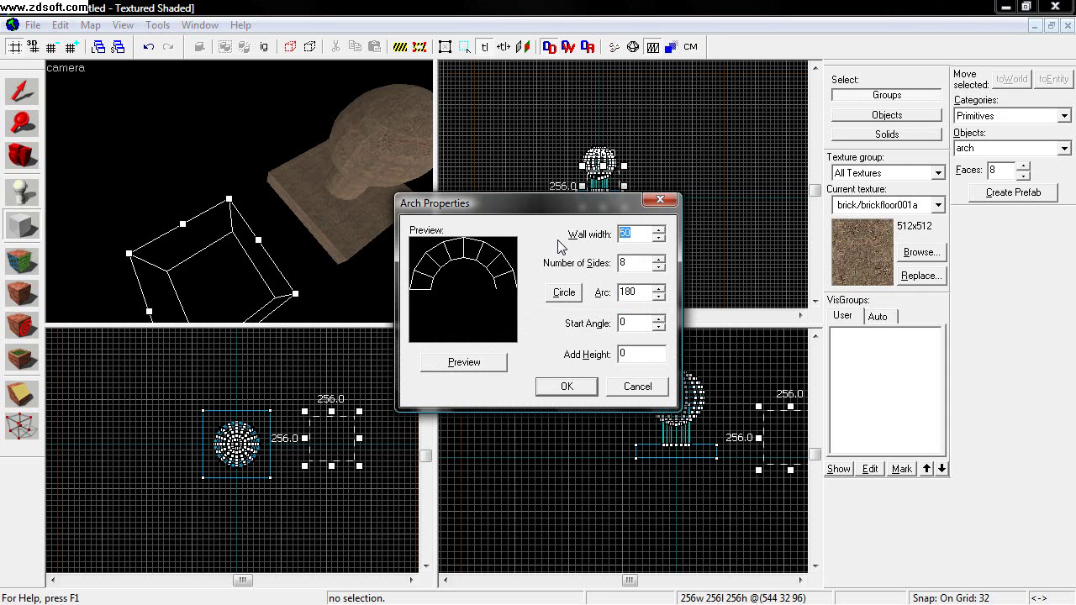
type("32")
left_click(500, 361)
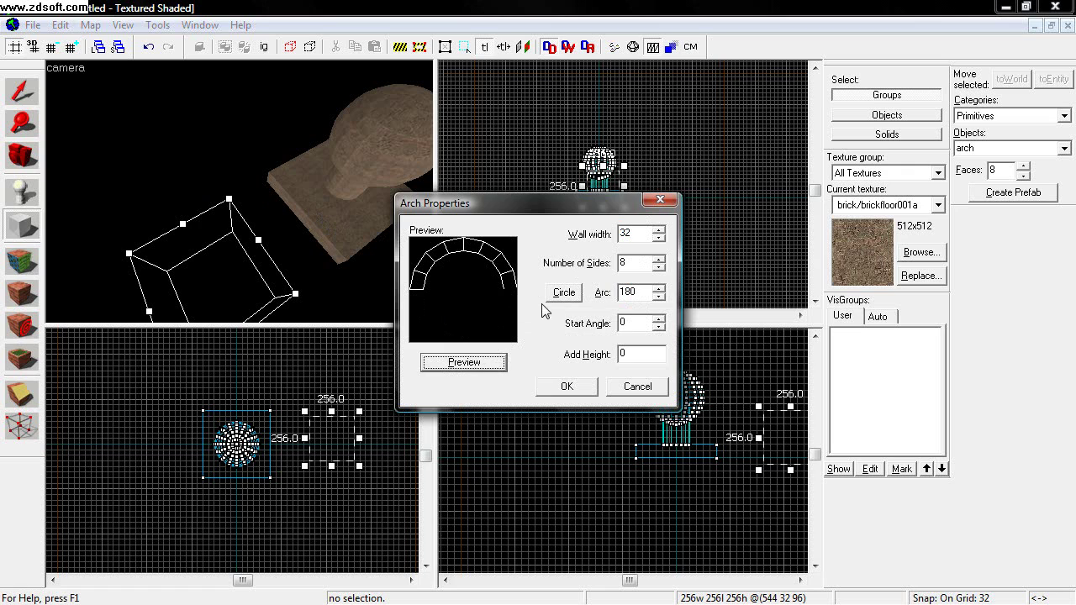
Step: Set the arch's number of sides to 16, preview it and create the arch
double_click(624, 264)
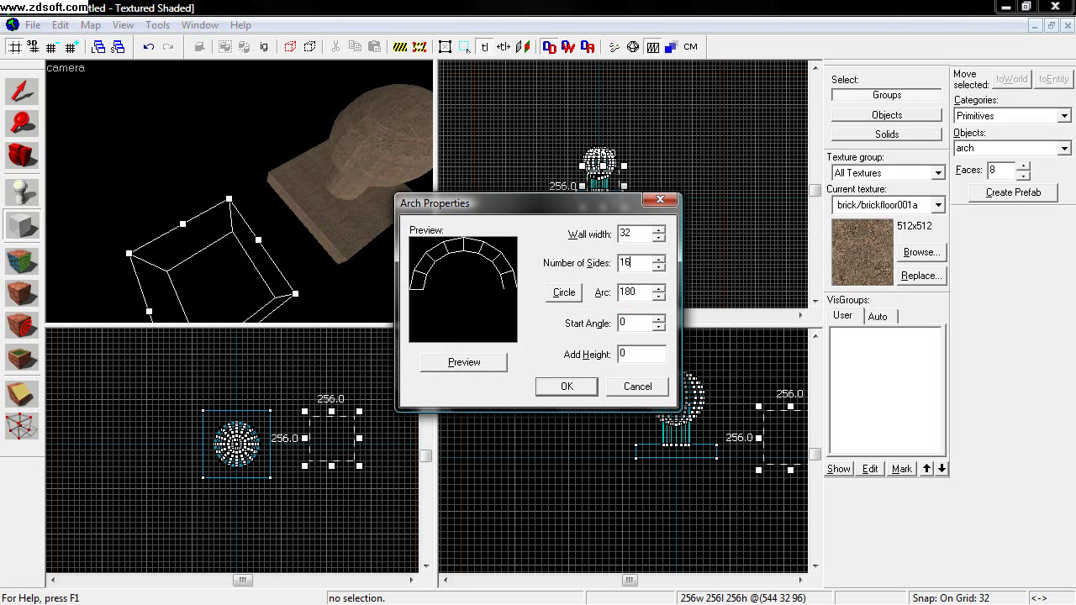
left_click(464, 363)
left_click(567, 385)
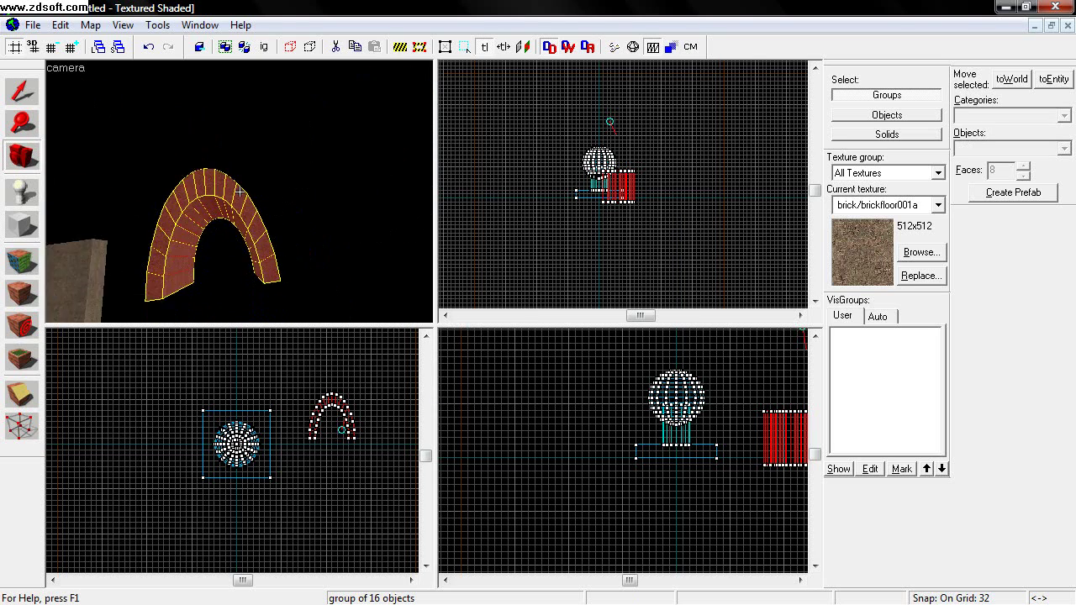
Step: View the arch from several angles in the camera view and delete it
key("w")
key("d")
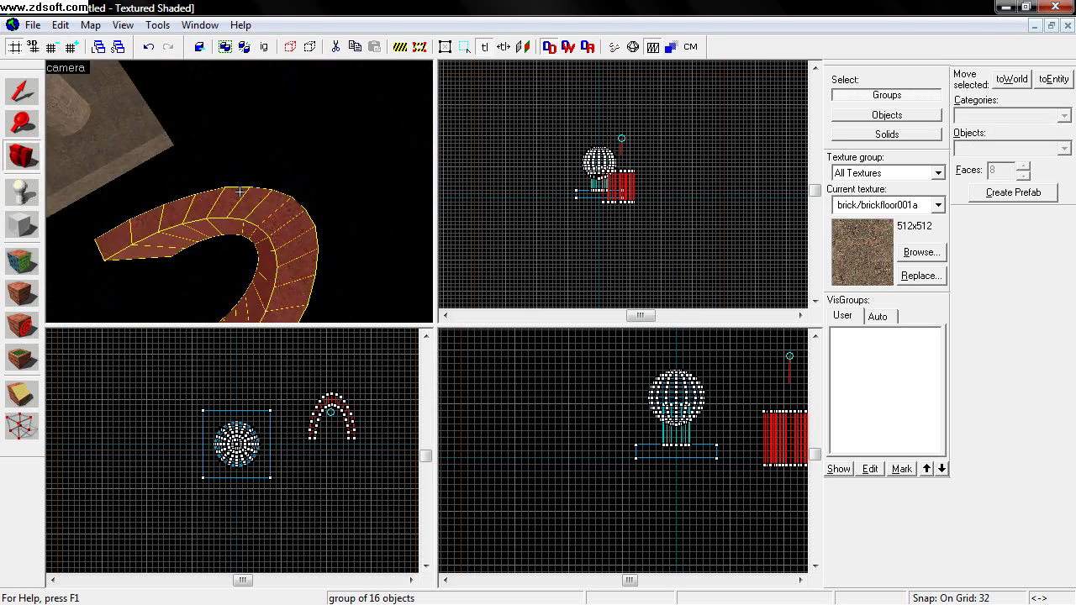
key("s")
left_click(21, 90)
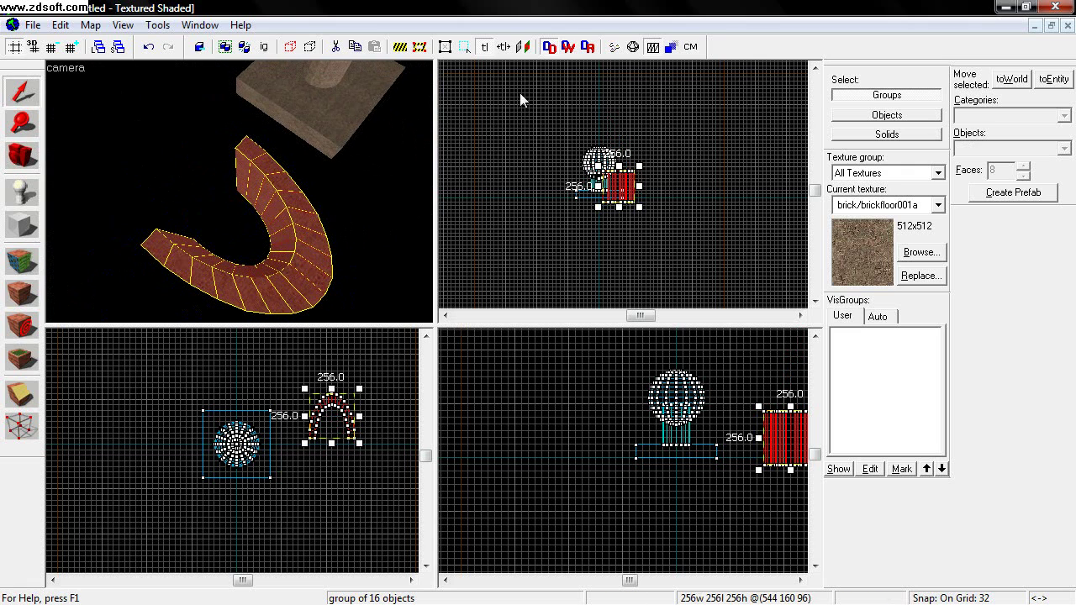
left_click(22, 155)
left_click_drag(239, 191, 223, 182)
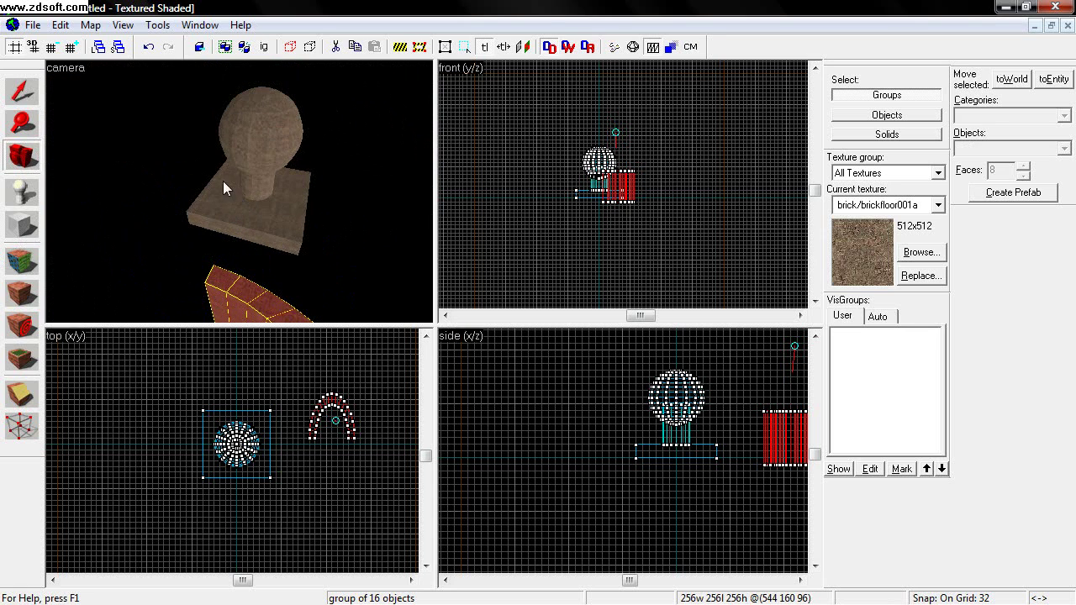
left_click(21, 90)
key("Delete")
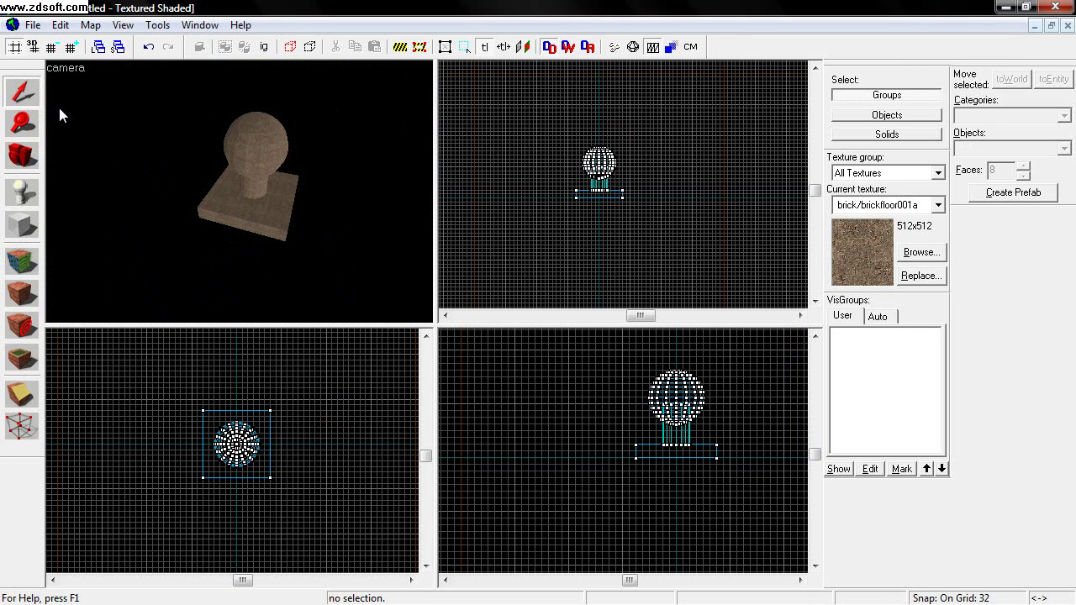